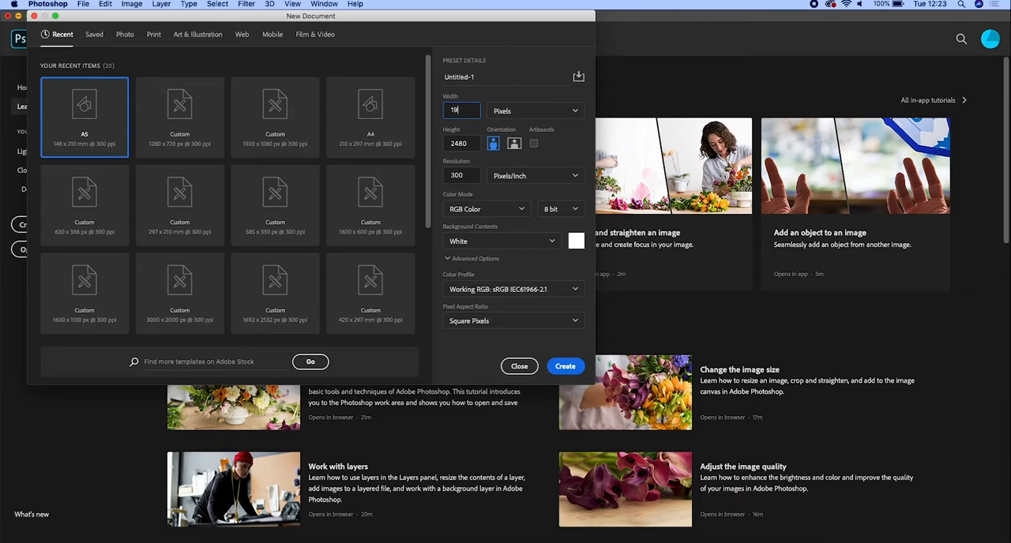
- Create a new 1920 x 1080 pixel document at 300 pixels/inch with a white background
type("0")
key("Tab")
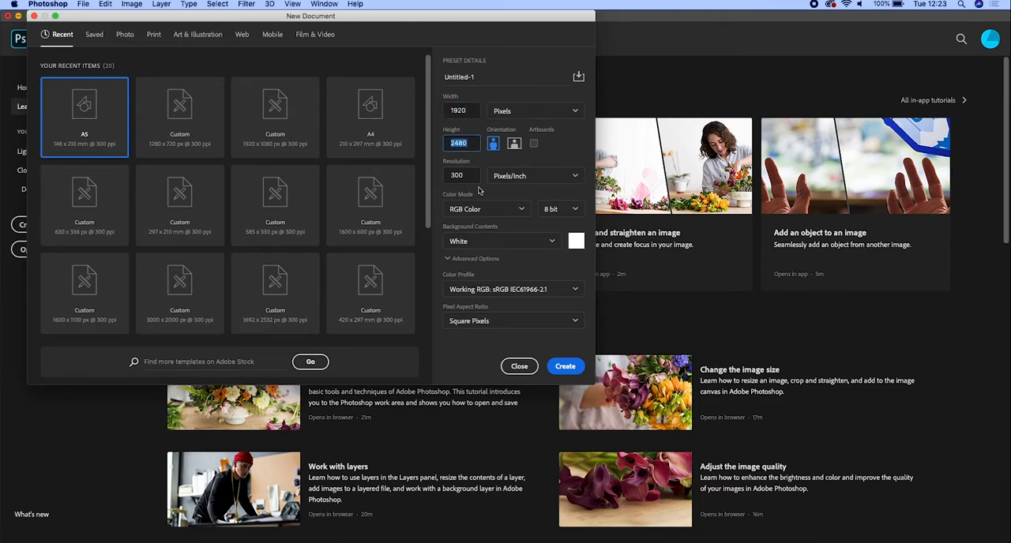
type("1080")
left_click(566, 365)
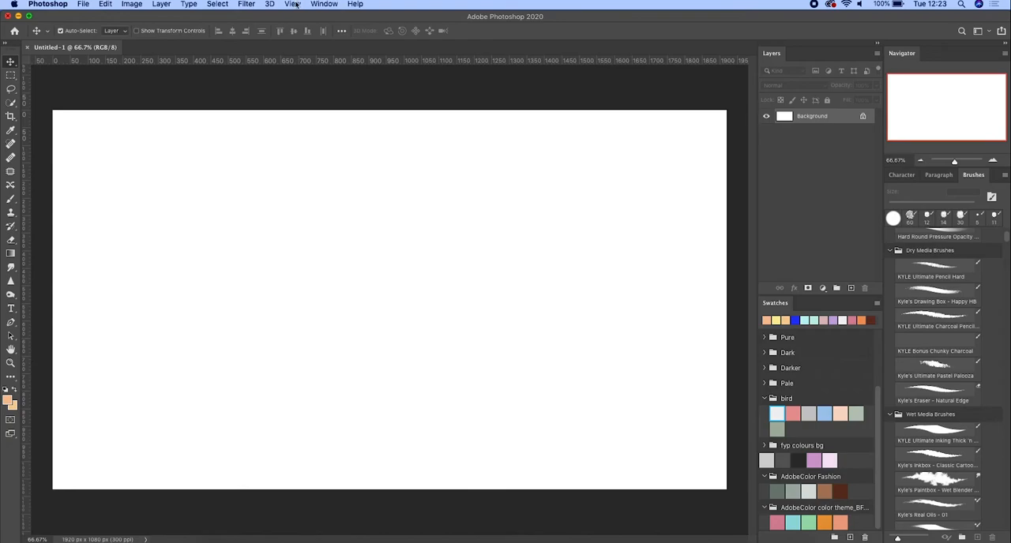
- Show the Timeline, create a frame animation, and add two more frames for a total of three
left_click(324, 5)
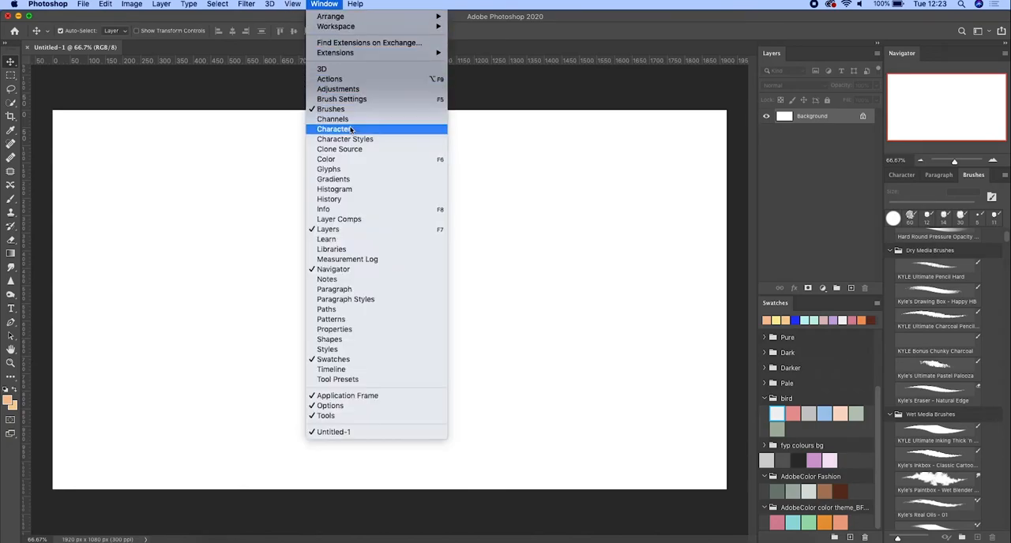
left_click(373, 369)
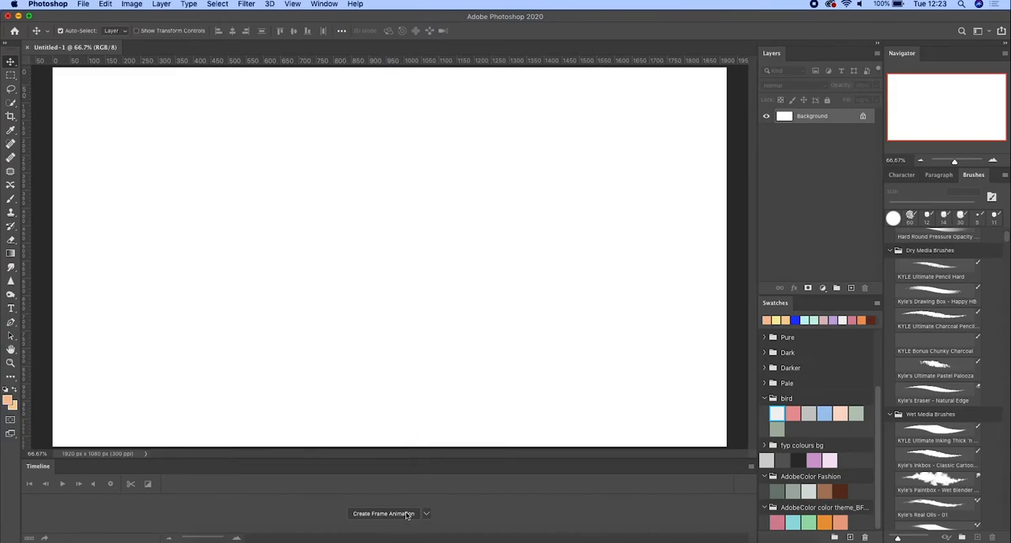
left_click(383, 514)
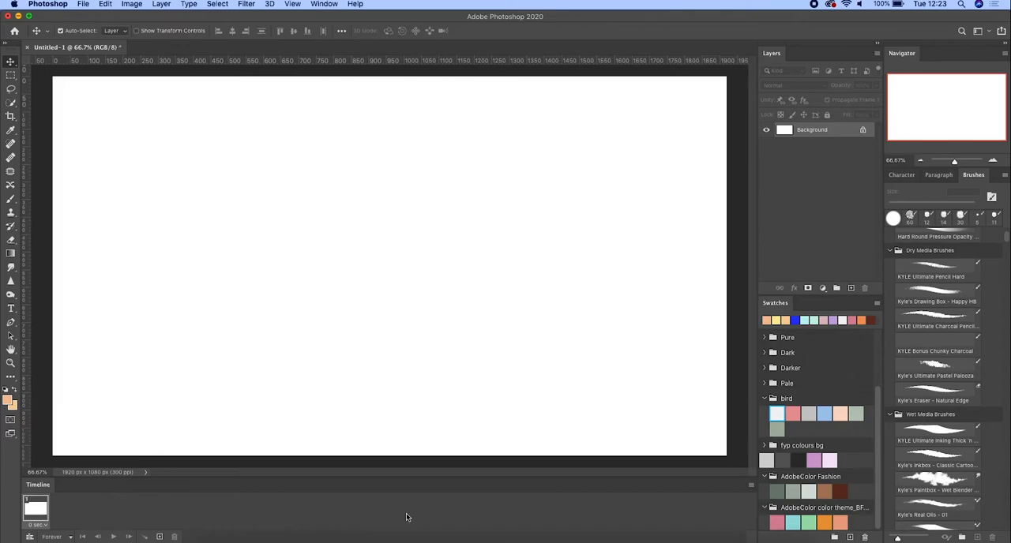
left_click(160, 537)
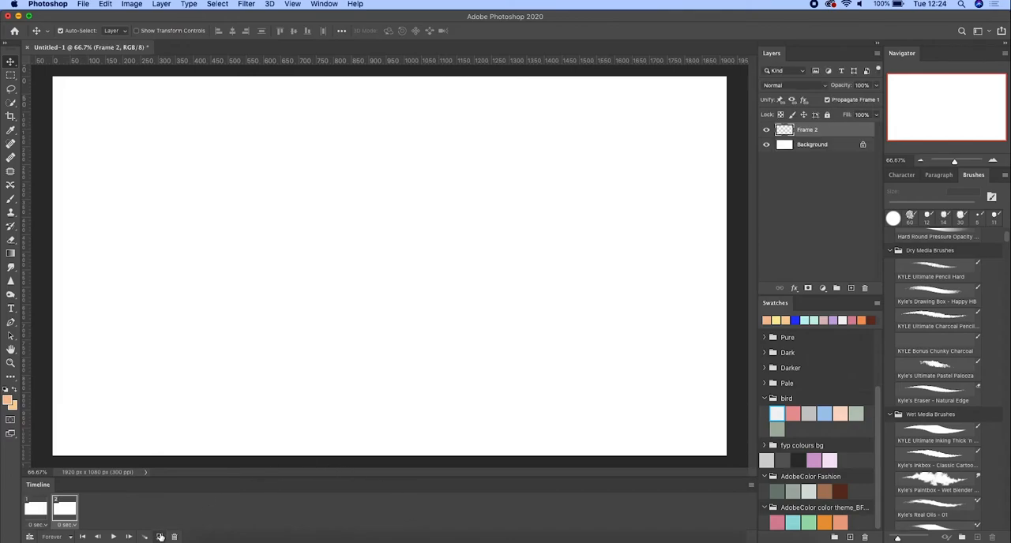
left_click(159, 537)
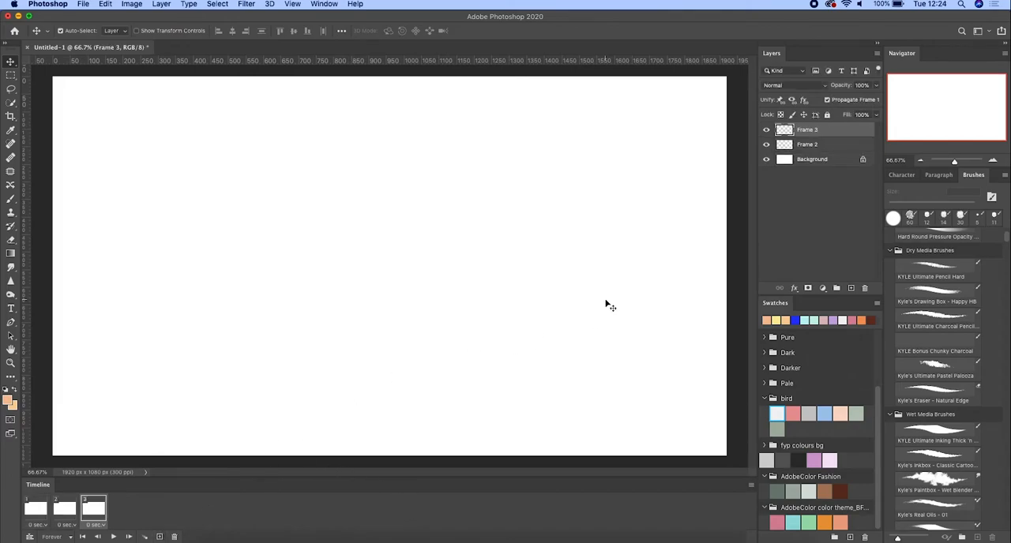
- Select the first animation frame and add a new empty layer above the others
left_click(39, 510)
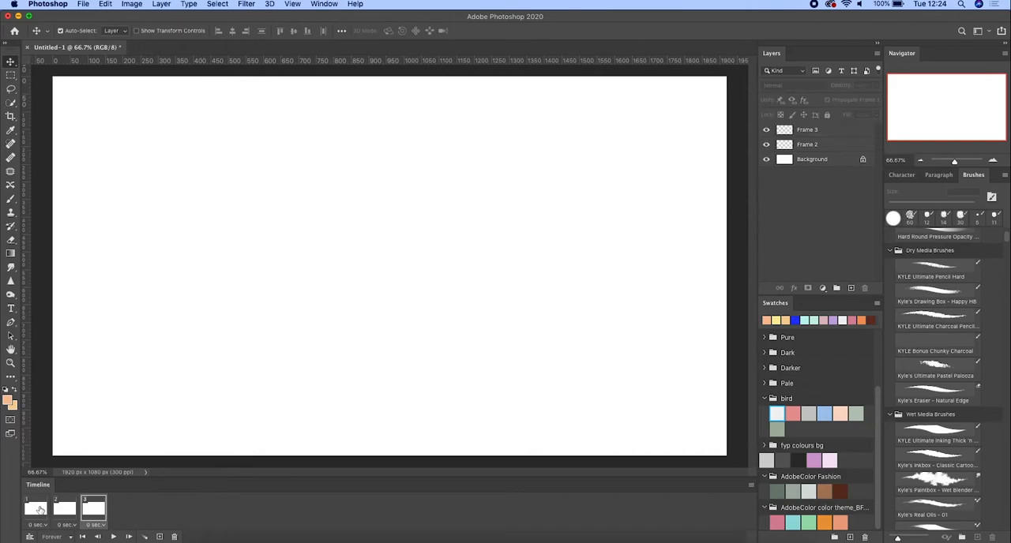
left_click(38, 512)
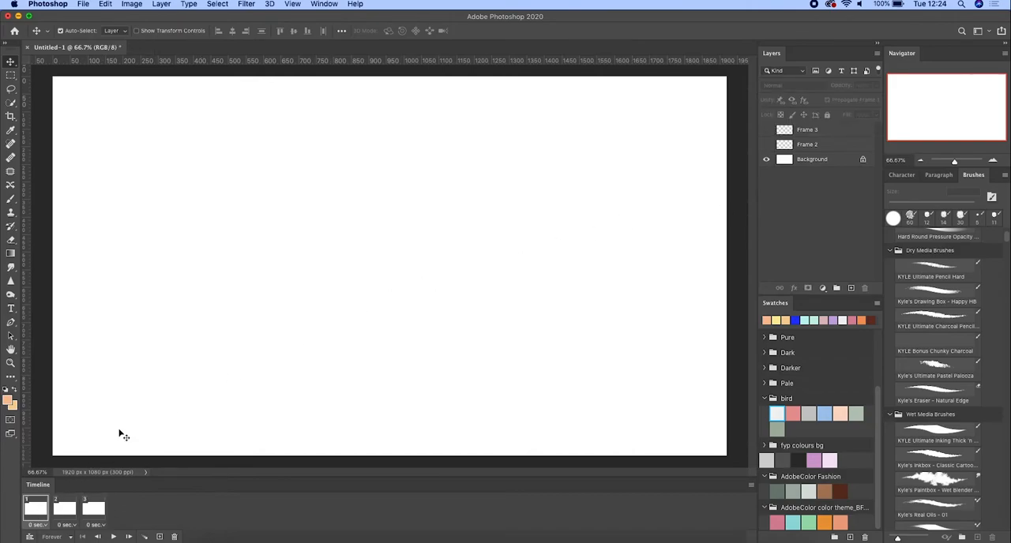
left_click(851, 288)
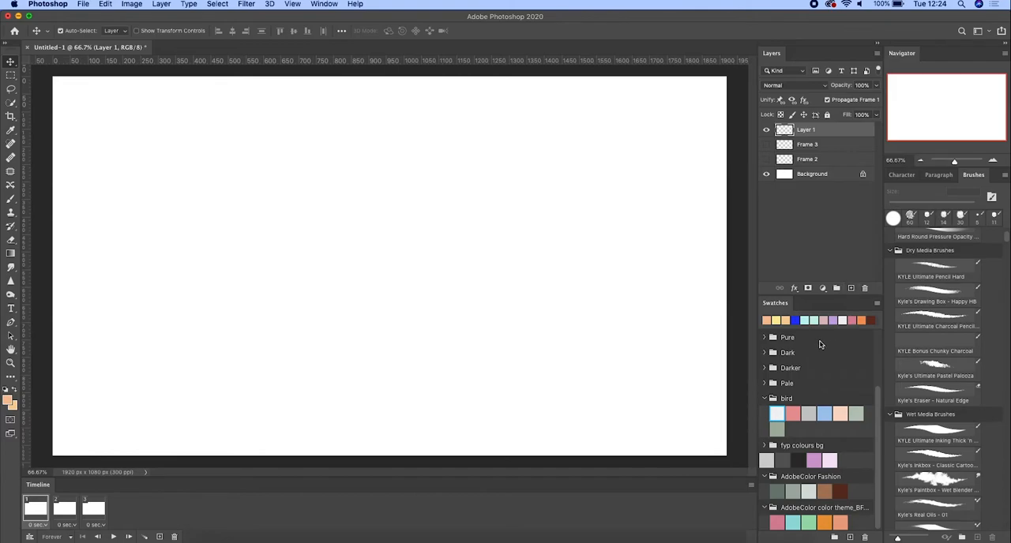
- Set the two working colours to saturated red and blue, with blue as the foreground colour
left_click(9, 402)
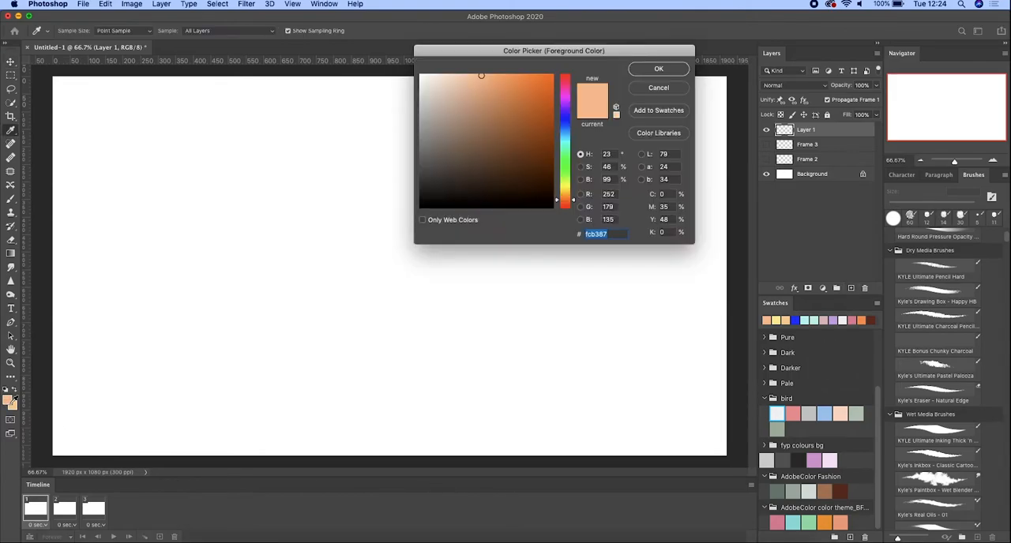
left_click(571, 75)
key("Escape")
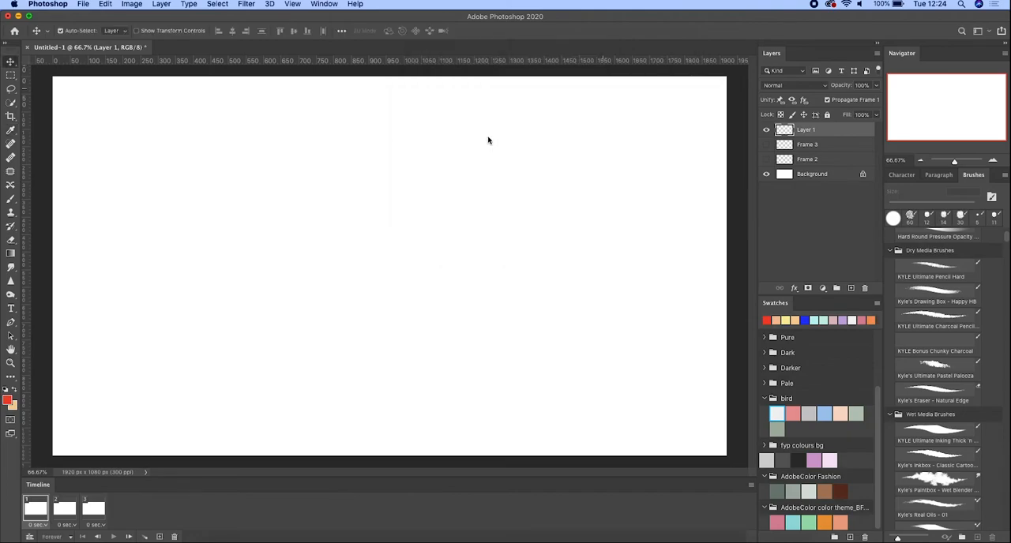
left_click(9, 402)
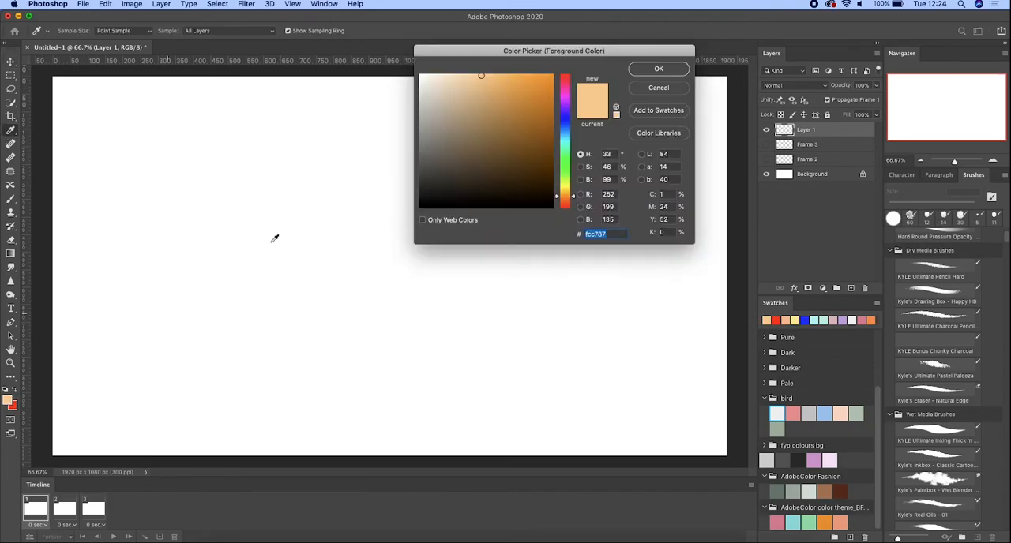
left_click(565, 117)
key("Return")
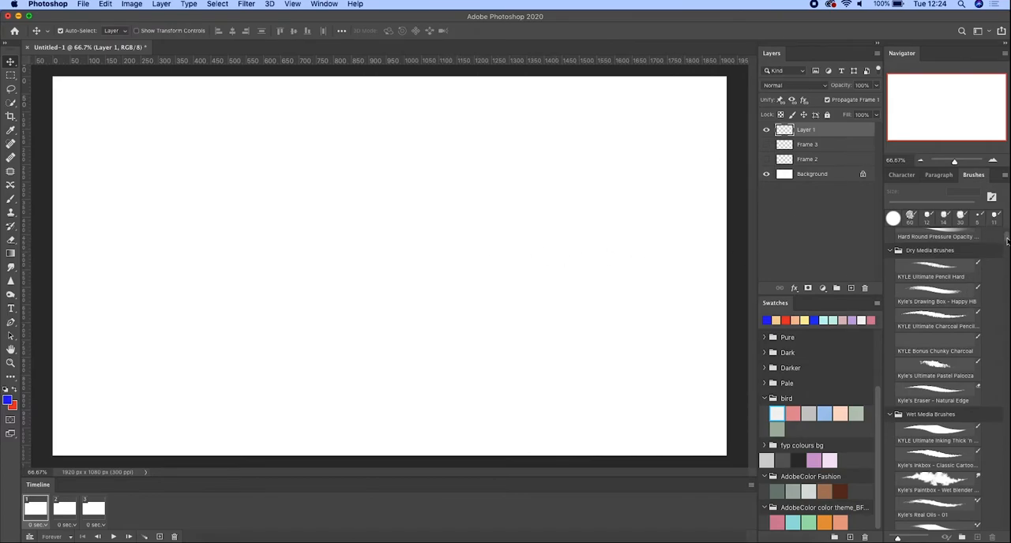
- Choose the Hard Round brush at 13 px and set its opacity to 60%
scroll(983, 269, "up", 5)
left_click(954, 285)
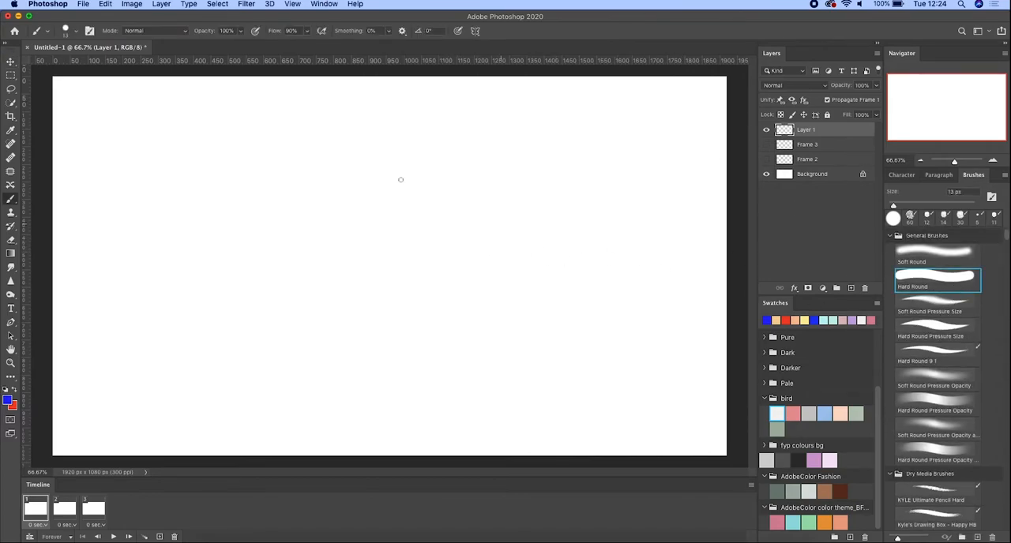
left_click(239, 30)
left_click_drag(235, 46, 222, 48)
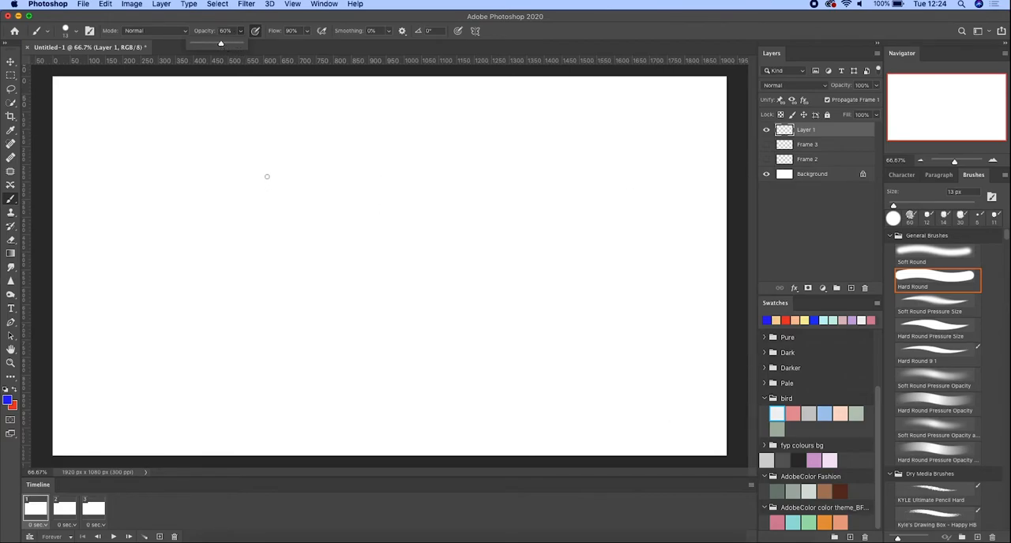
- Sketch a rough blue square body in the canvas centre with two curved legs and feet below it
mouse_move(264, 165)
left_mouse_down()
mouse_move(261, 320)
mouse_move(256, 272)
mouse_move(396, 318)
mouse_move(357, 323)
mouse_move(441, 323)
left_mouse_up()
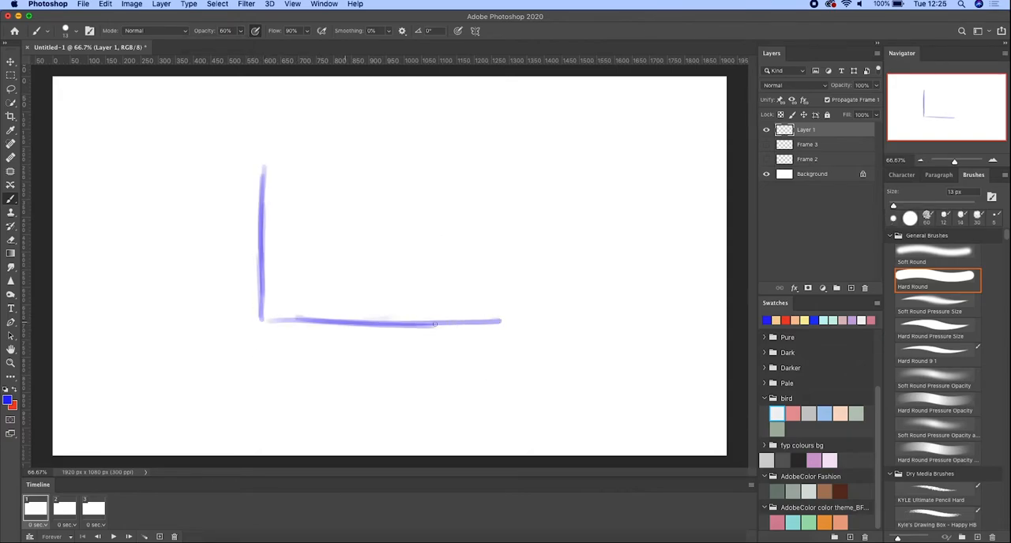
mouse_move(261, 150)
left_mouse_down()
mouse_move(352, 145)
mouse_move(502, 148)
mouse_move(497, 304)
mouse_move(273, 281)
mouse_move(279, 336)
mouse_move(281, 325)
mouse_move(480, 325)
mouse_move(507, 338)
left_mouse_up()
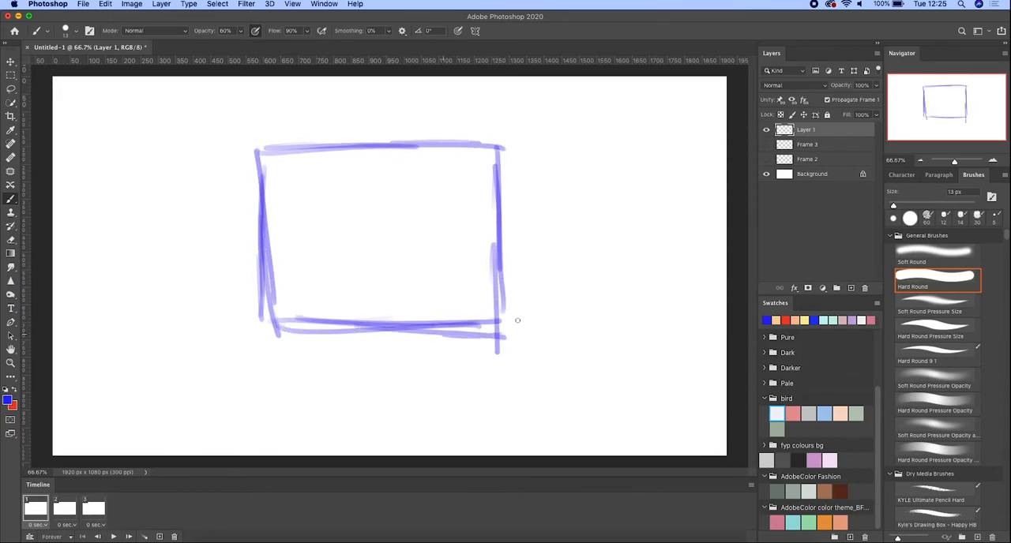
mouse_move(308, 325)
left_mouse_down()
mouse_move(290, 361)
mouse_move(293, 392)
left_mouse_up()
mouse_move(442, 323)
left_mouse_down()
mouse_move(457, 327)
mouse_move(463, 355)
mouse_move(452, 392)
mouse_move(477, 392)
left_mouse_up()
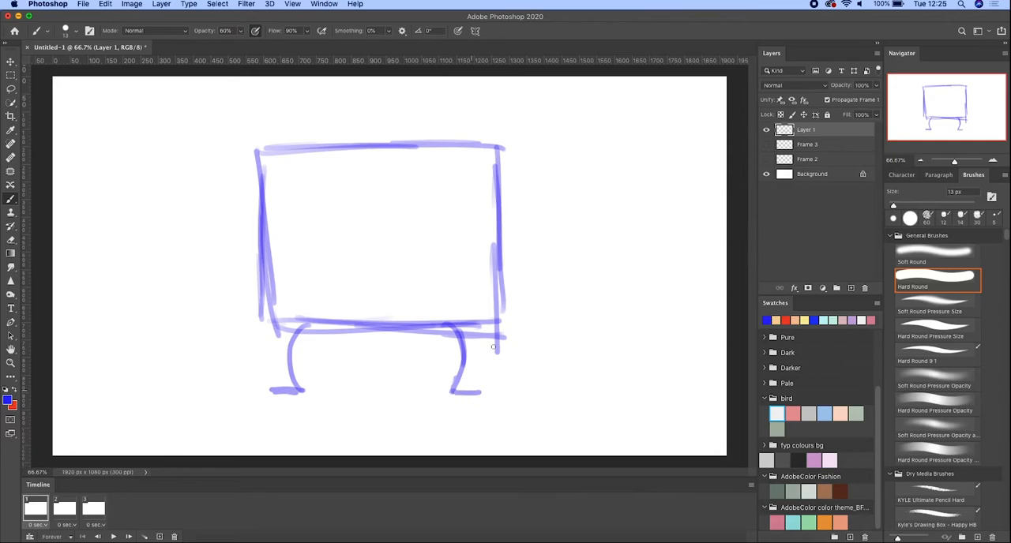
- Draw an angry face with a frown, slanted eyebrows and dot eyes inside the square, and swap the foreground colour to red
mouse_move(339, 281)
left_mouse_down()
mouse_move(359, 256)
mouse_move(393, 256)
mouse_move(412, 290)
left_mouse_up()
left_click_drag(376, 252, 413, 293)
left_click_drag(296, 195, 335, 211)
left_click(313, 221)
left_click_drag(411, 210, 447, 192)
left_click(424, 215)
key("x")
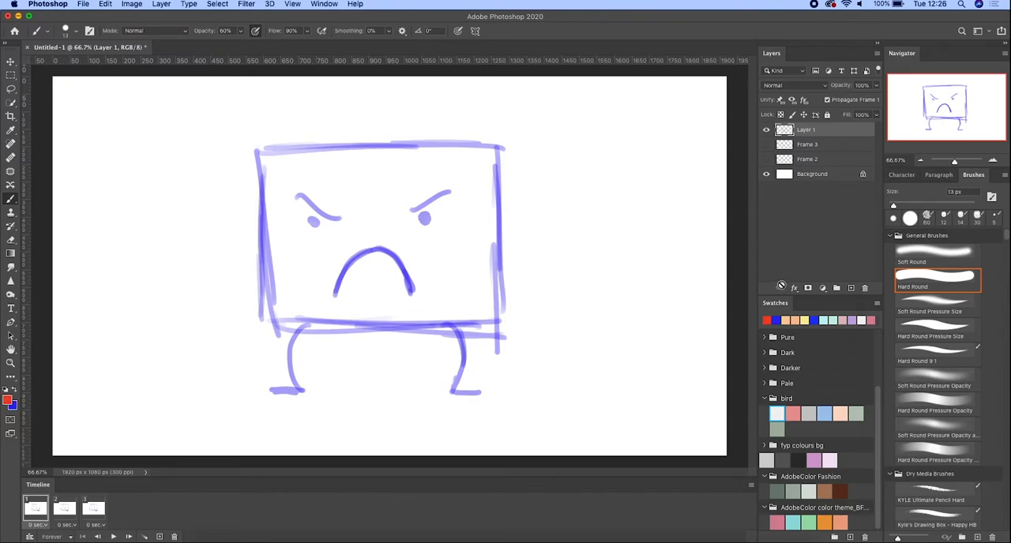
- Duplicate Layer 1 and transform the copy so the character tilts counterclockwise over the original
key("super+j")
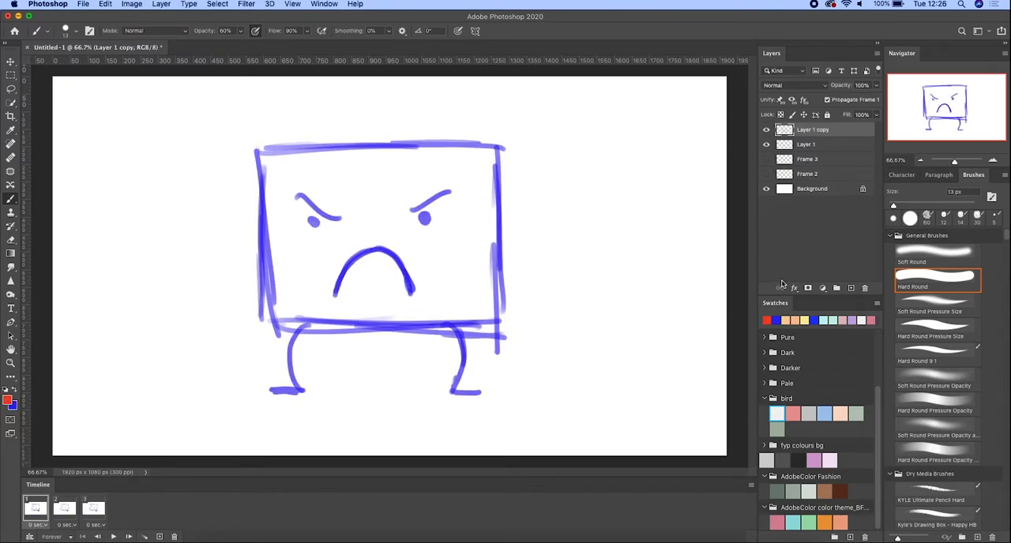
key("super+t")
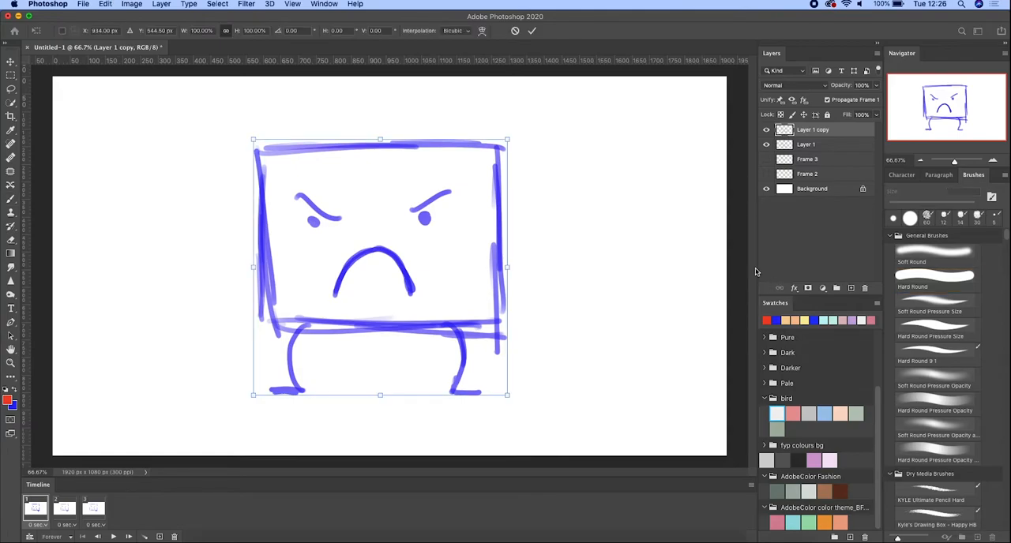
left_click_drag(508, 128, 486, 99)
left_click_drag(502, 291, 489, 270)
mouse_move(466, 89)
left_mouse_down()
mouse_move(483, 103)
mouse_move(481, 95)
left_mouse_up()
mouse_move(469, 235)
left_mouse_down()
mouse_move(488, 247)
mouse_move(479, 247)
left_mouse_up()
left_click(532, 30)
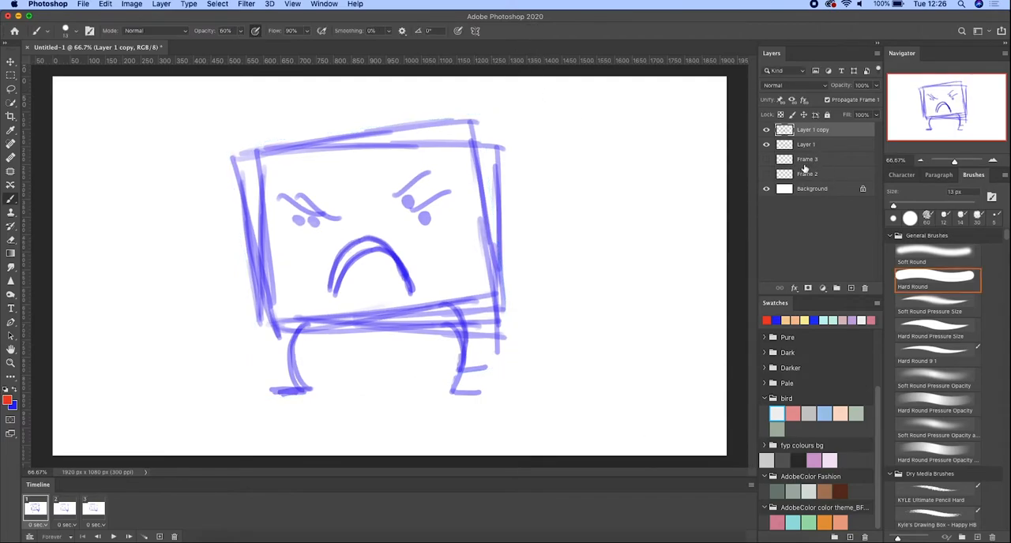
- Duplicate Layer 1 copy, hide that layer, and tilt the new copy clockwise so its foot lines up with the original sketch
key("super+j")
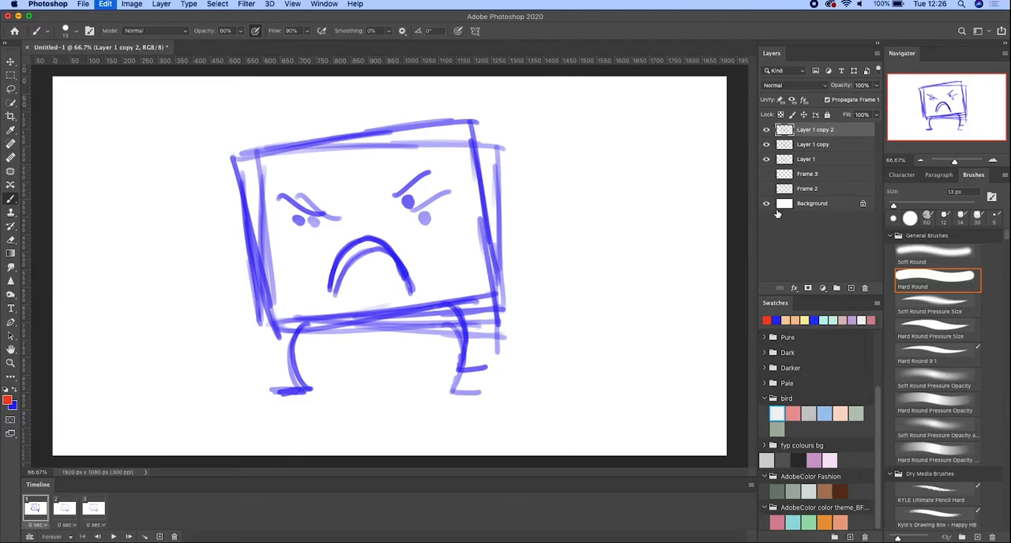
key("super+t")
mouse_move(515, 113)
left_mouse_down()
mouse_move(546, 129)
mouse_move(551, 158)
left_mouse_up()
left_click_drag(499, 256, 518, 240)
left_click(766, 145)
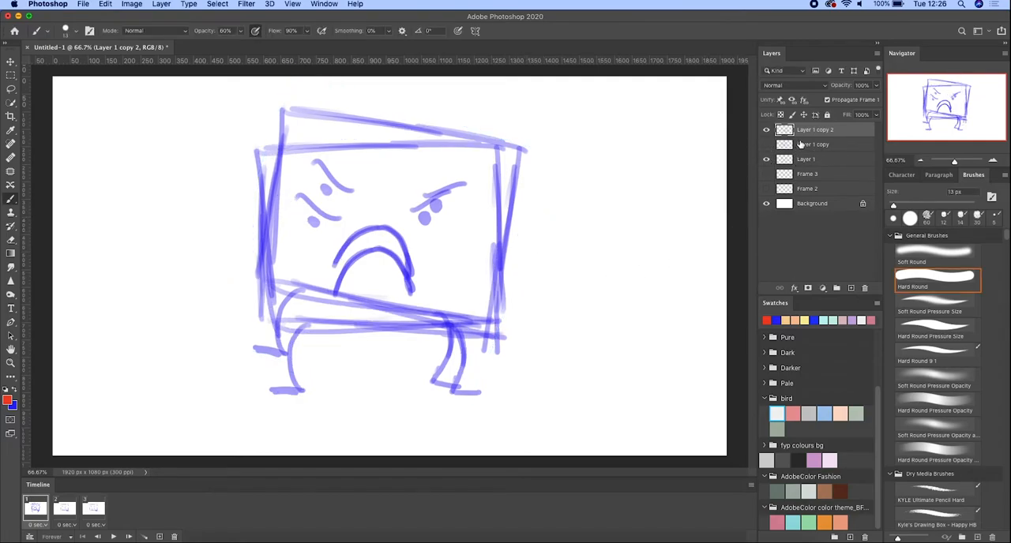
key("ctrl+t")
mouse_move(511, 216)
left_mouse_down()
mouse_move(520, 208)
mouse_move(515, 223)
left_mouse_up()
left_click(532, 30)
key("b")
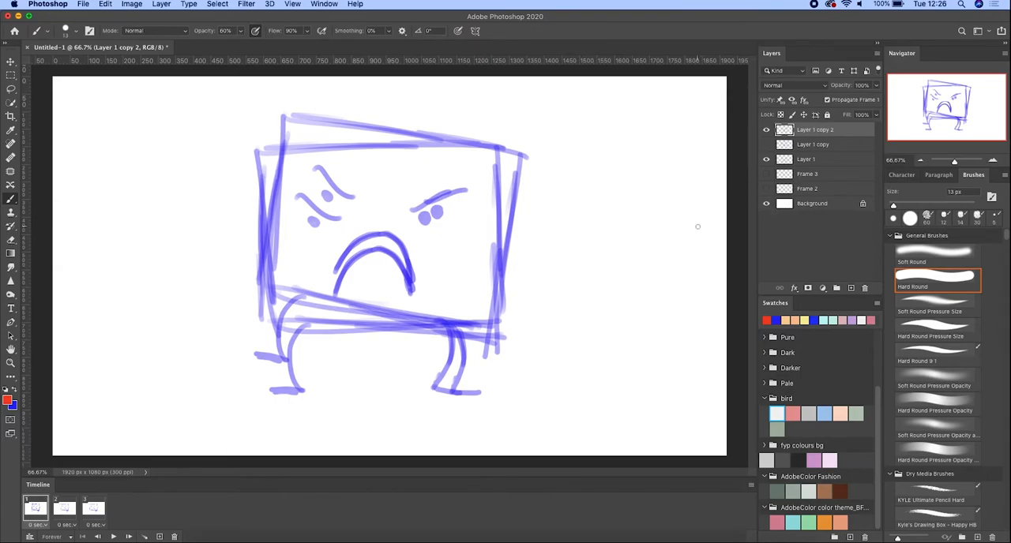
- Erase the legs from Layer 1 copy 2 with Layer 1 hidden, and enlarge the eraser to 48 px
key("e")
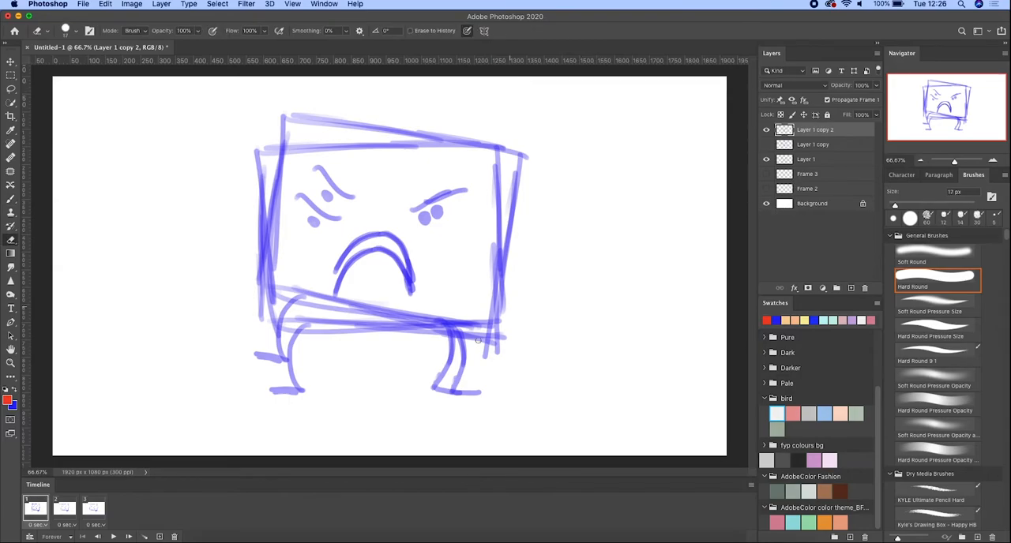
mouse_move(434, 392)
left_mouse_down()
mouse_move(483, 394)
mouse_move(442, 375)
mouse_move(457, 361)
mouse_move(439, 363)
mouse_move(432, 345)
mouse_move(472, 360)
left_mouse_up()
left_click(766, 160)
left_click_drag(282, 305, 277, 368)
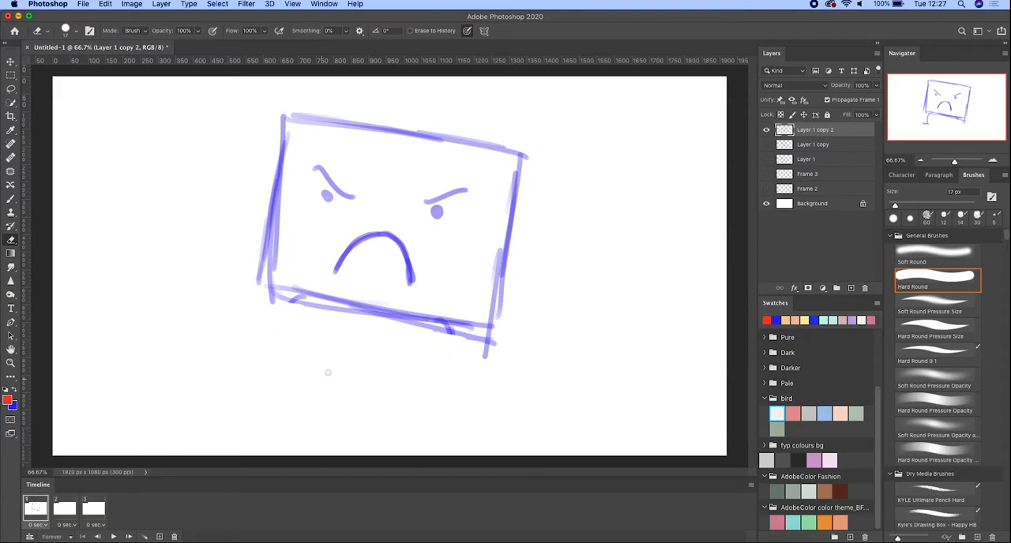
left_click_drag(905, 207, 908, 206)
- Display Layer 1 in the second frame and Layer 1 copy in the third frame of the animation
left_click(67, 506)
left_click(766, 159)
left_click(101, 502)
key("space")
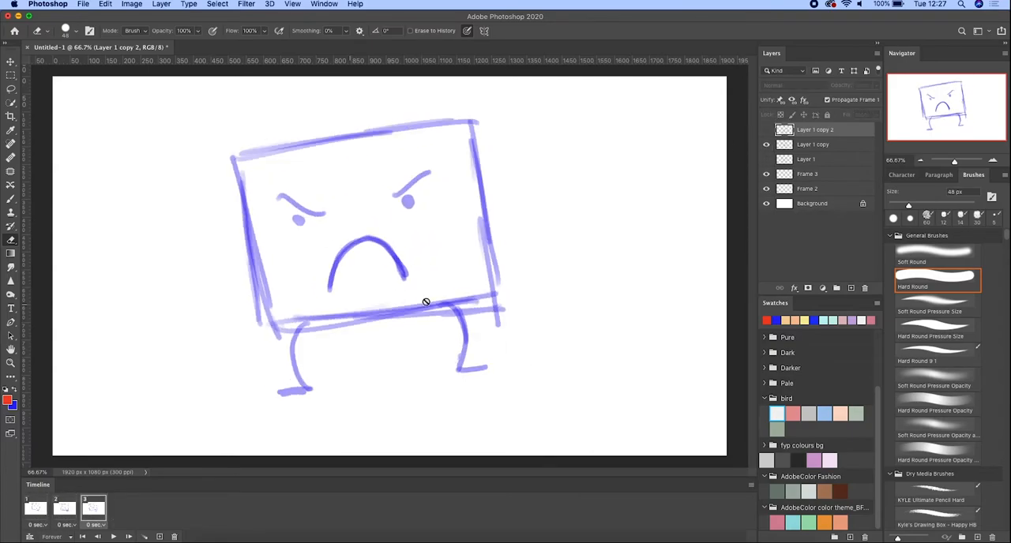
- Erase both legs from the tilted character on Layer 1 copy
left_click(813, 144)
left_click_drag(454, 320, 443, 364)
mouse_move(312, 390)
left_mouse_down()
mouse_move(286, 369)
mouse_move(302, 330)
left_mouse_up()
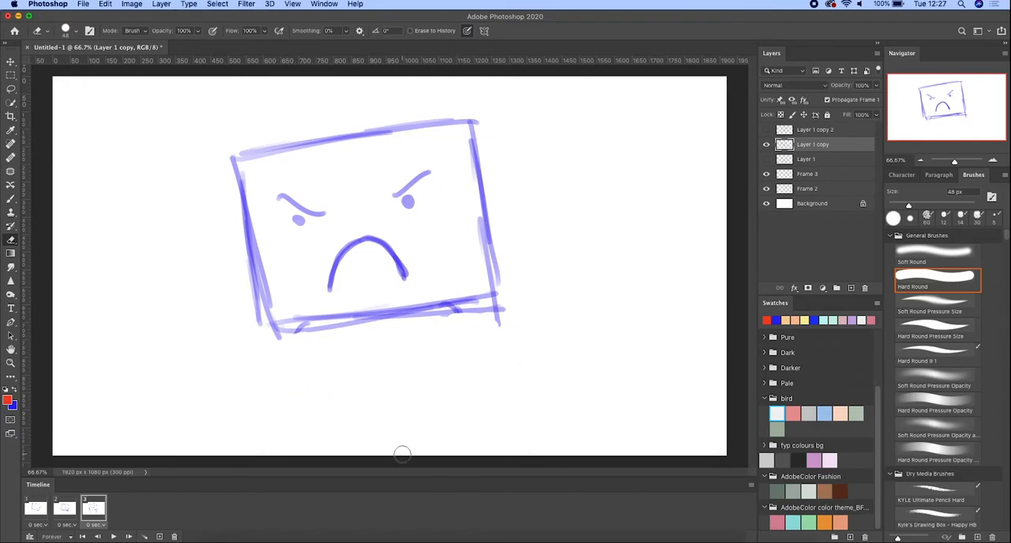
- Show Layer 1 in the third frame and lower its opacity so it serves as a faint guide
left_click(766, 159)
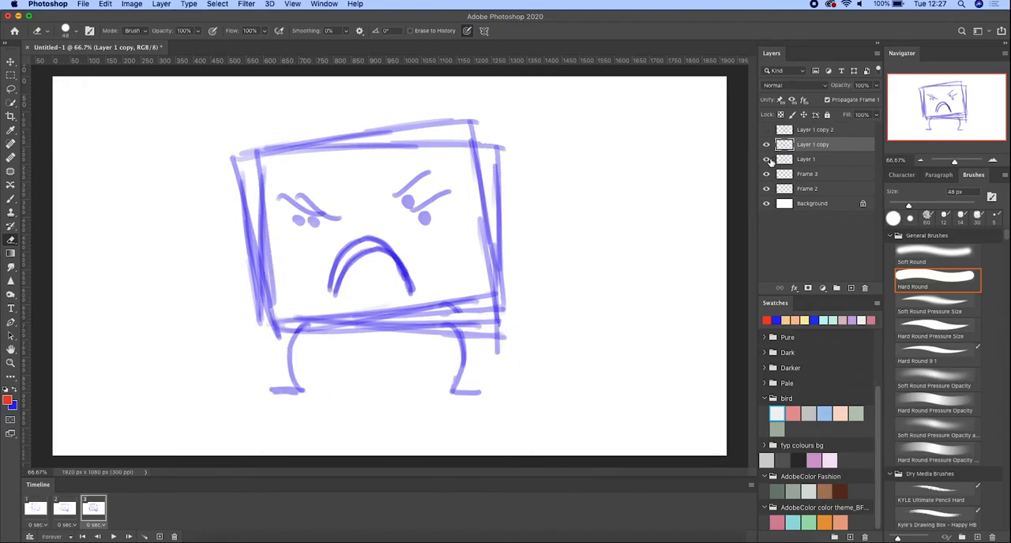
left_click(809, 159)
left_click(875, 86)
left_click_drag(877, 99, 838, 110)
left_click(820, 143)
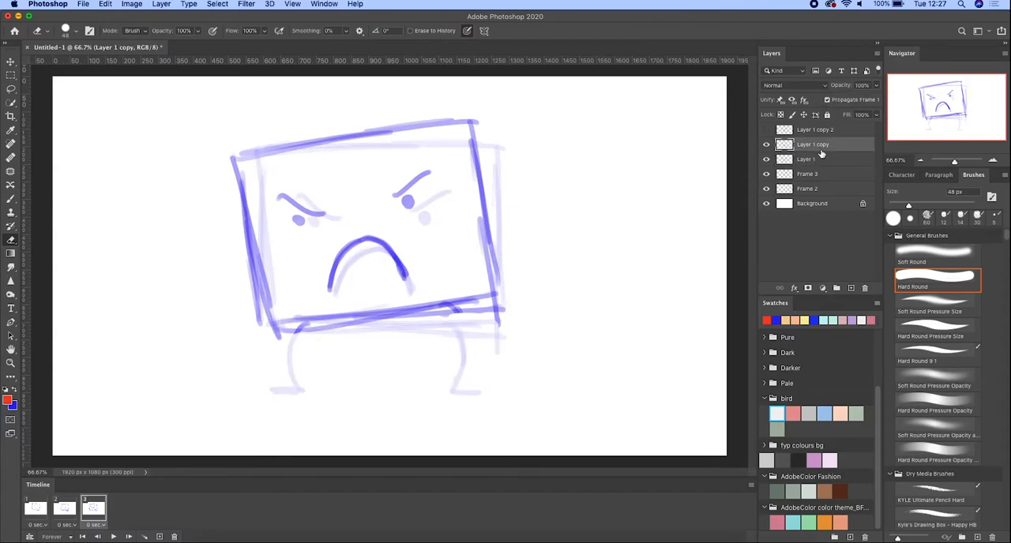
- Delete the empty Frame 3 and Frame 2 layers
left_click(831, 177)
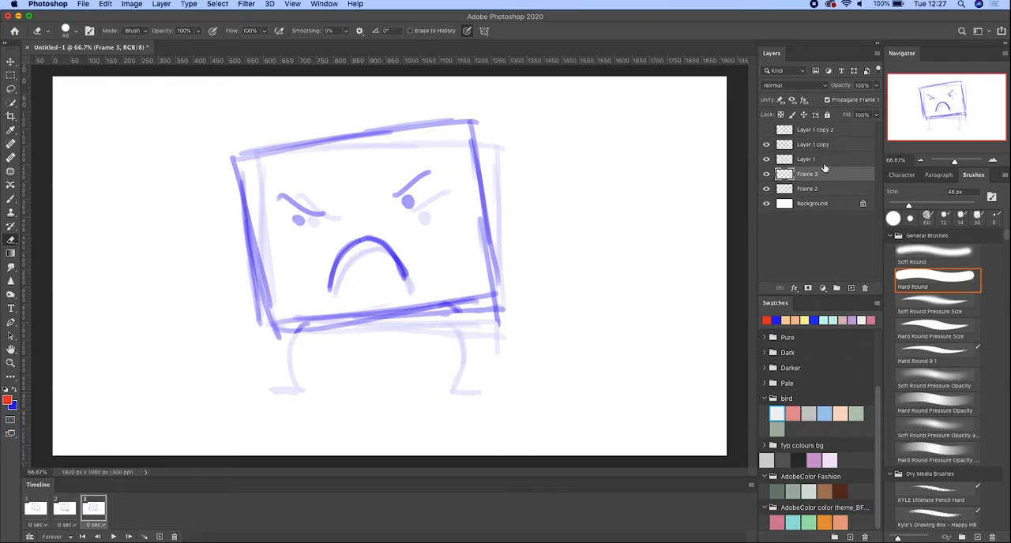
key("Delete")
key("Delete")
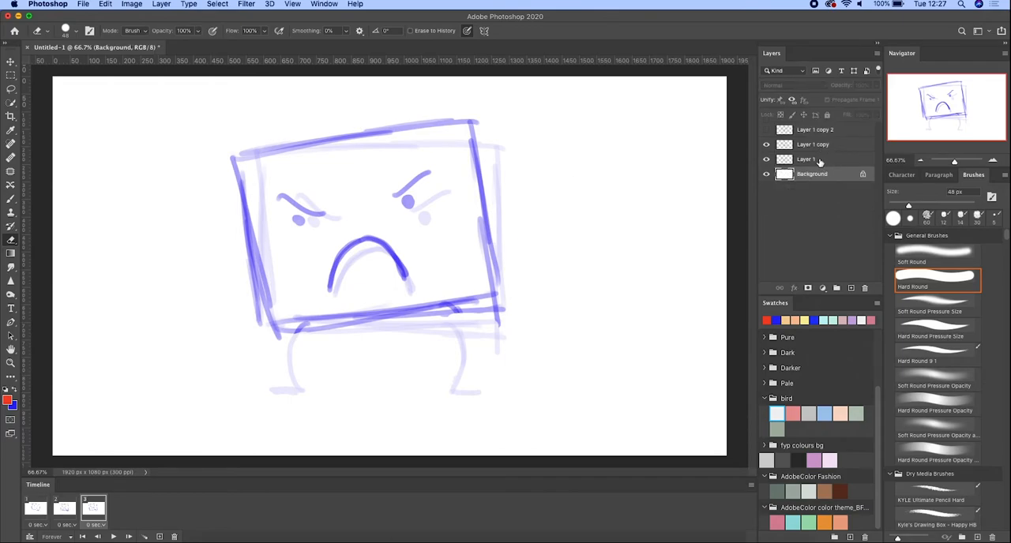
- Make Layer 1 copy the active layer and check its drawing by toggling its visibility off and on
left_click(819, 162)
left_click(818, 145)
left_click(766, 145)
left_click(766, 145)
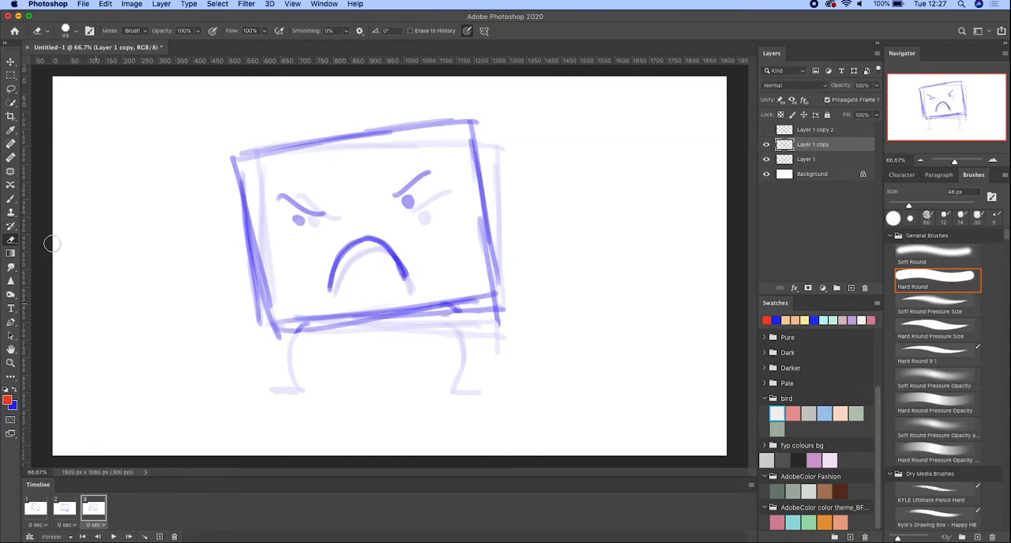
- Draw a raised right leg and a standing left leg on Layer 1 copy with the blue brush, and check the drawing
left_click(10, 199)
left_click(16, 395)
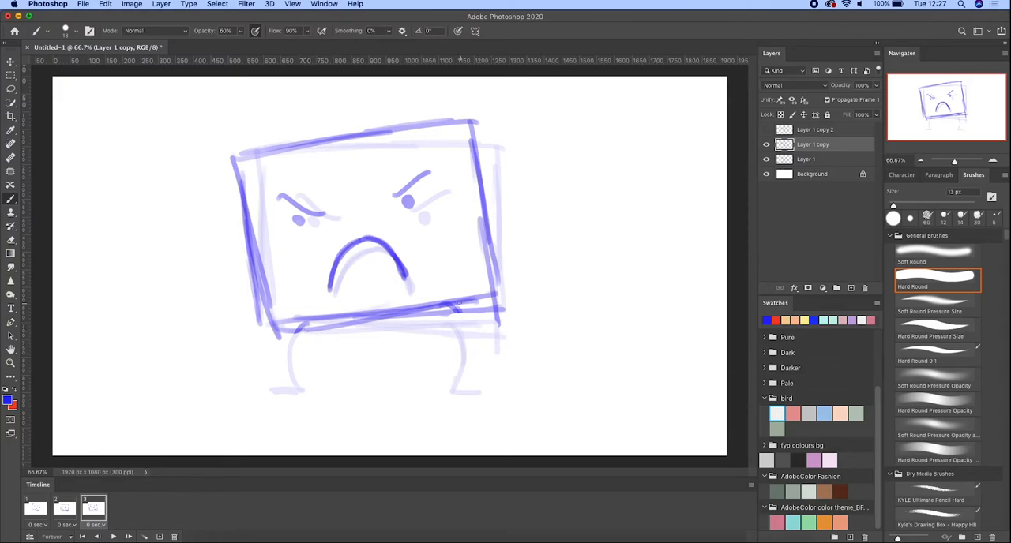
mouse_move(449, 307)
left_mouse_down()
mouse_move(482, 331)
mouse_move(471, 361)
mouse_move(493, 349)
left_mouse_up()
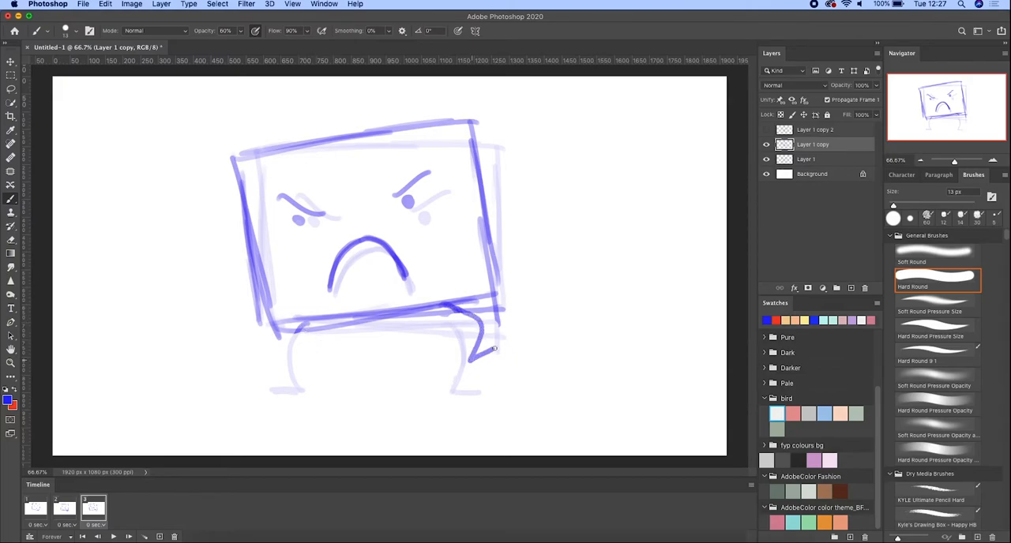
mouse_move(448, 305)
left_mouse_down()
mouse_move(482, 324)
mouse_move(468, 361)
mouse_move(498, 356)
left_mouse_up()
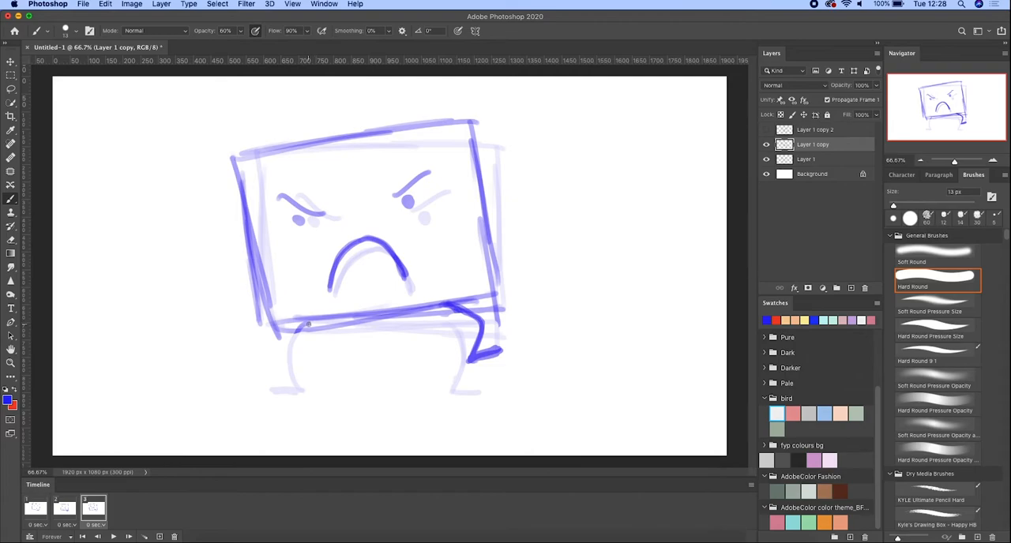
mouse_move(303, 327)
left_mouse_down()
mouse_move(289, 366)
mouse_move(301, 388)
mouse_move(274, 389)
left_mouse_up()
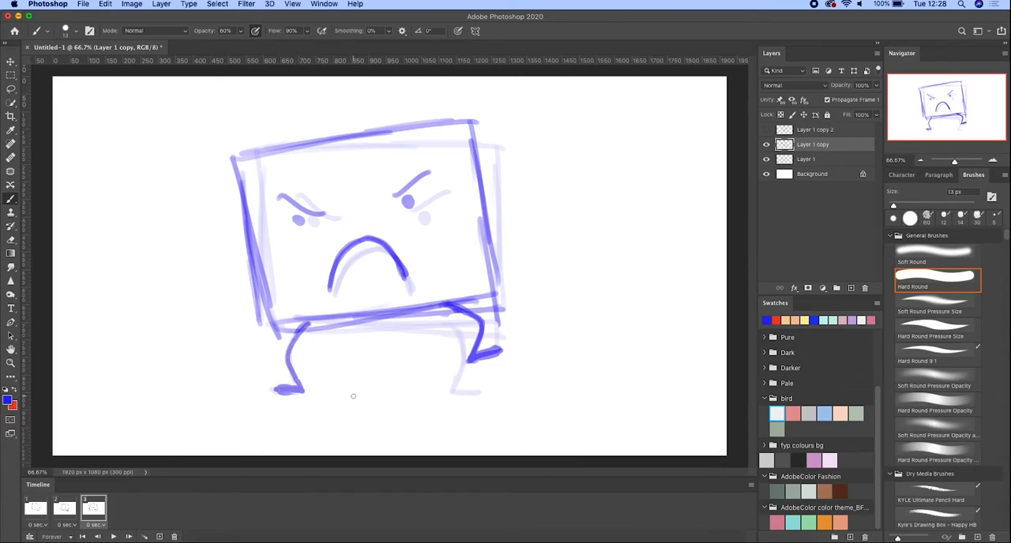
left_click(765, 145)
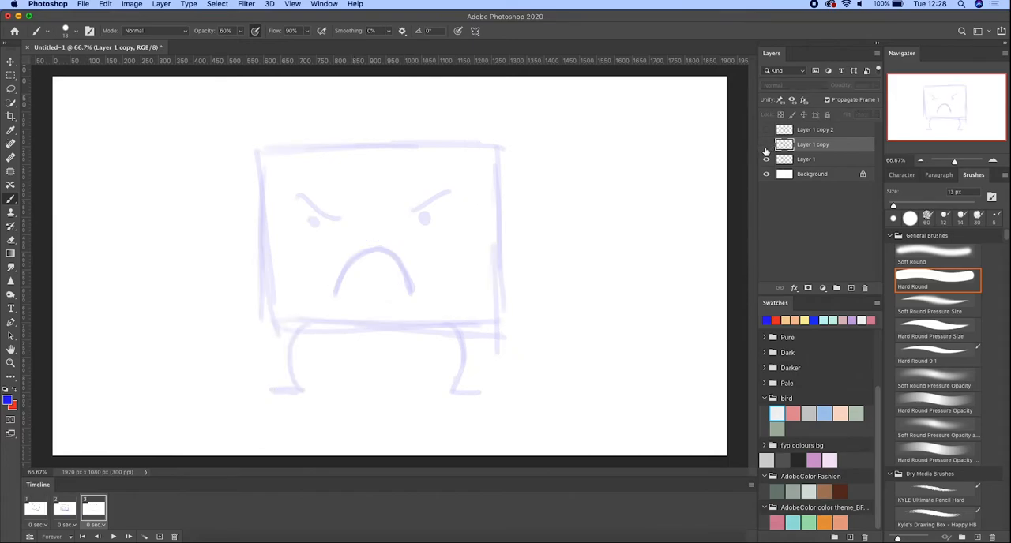
left_click(766, 144)
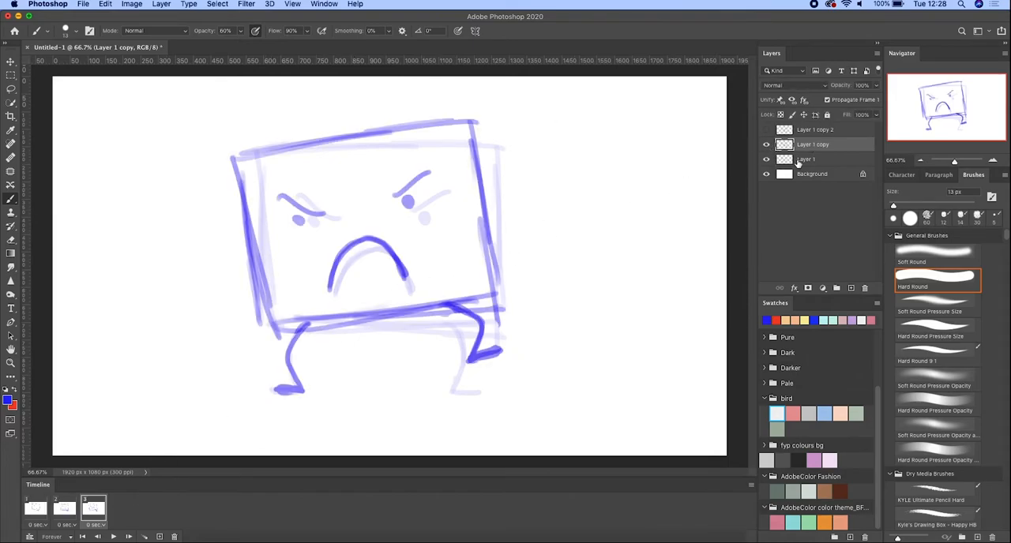
- Restore Layer 1 to 100% opacity and hide it in the third frame, comparing it with Layer 1 copy
left_click(794, 161)
left_click(876, 85)
left_click_drag(838, 97, 880, 99)
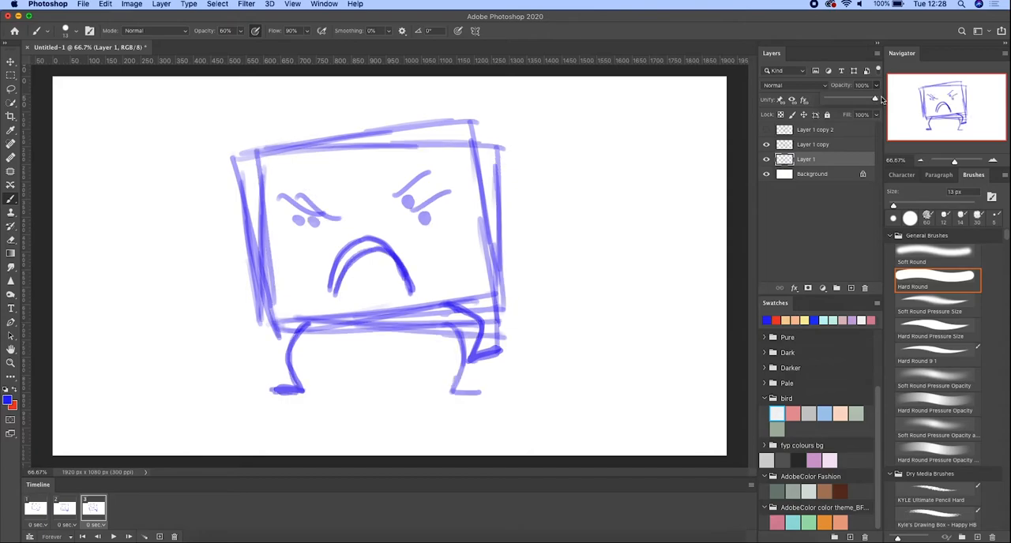
left_click(767, 145)
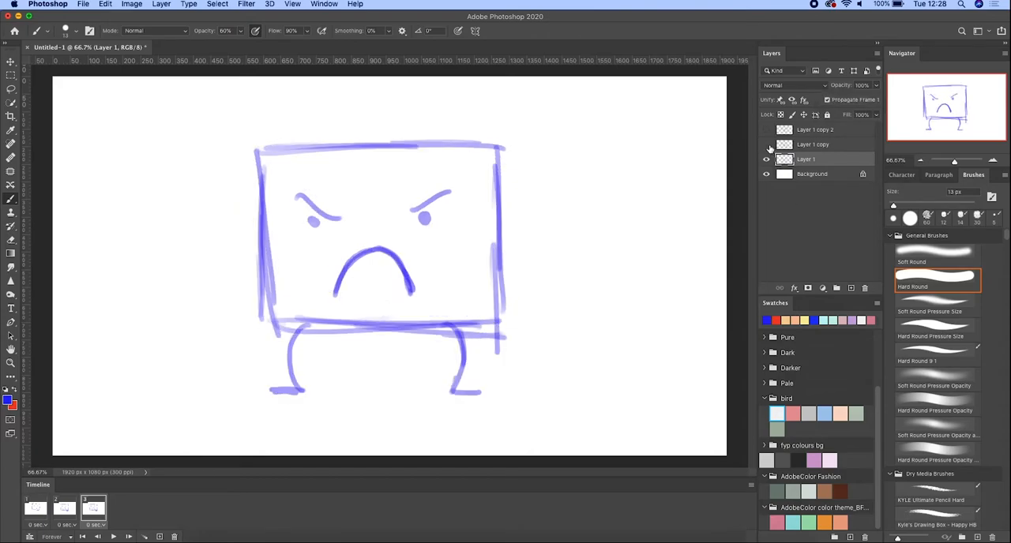
left_click(765, 145)
left_click(765, 159)
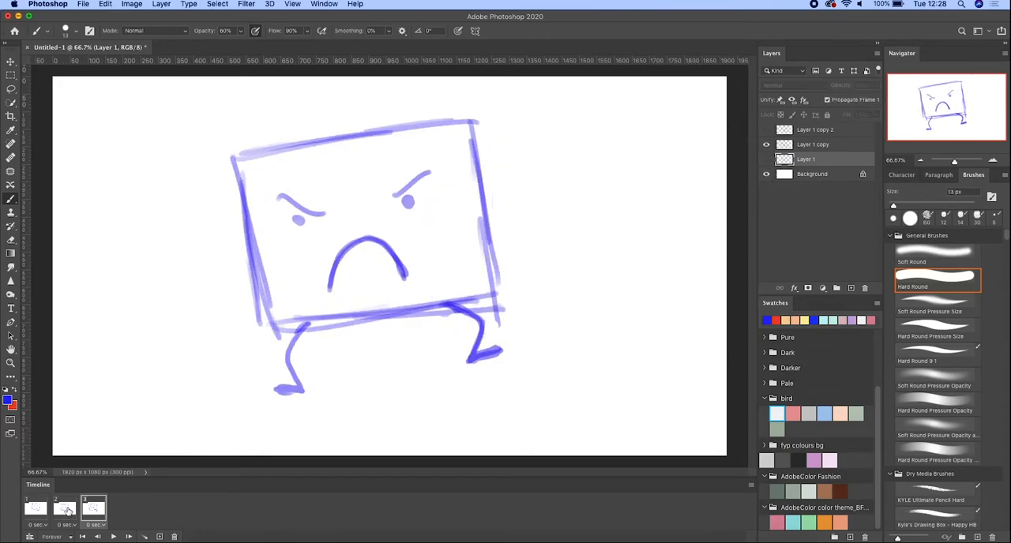
- Show Layer 1 in the first frame and lower its opacity to 14% as a faint guide
left_click(68, 511)
left_click(37, 510)
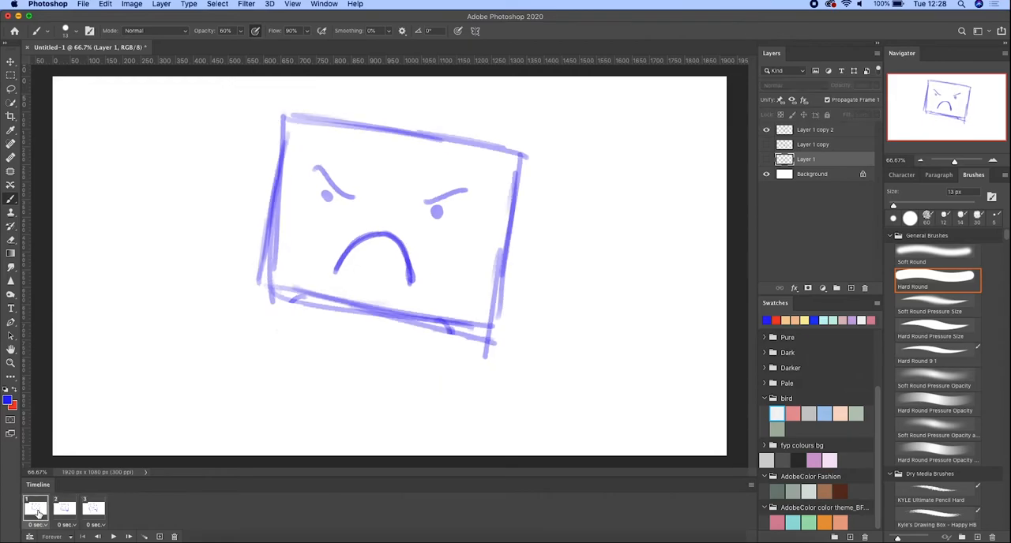
left_click(766, 160)
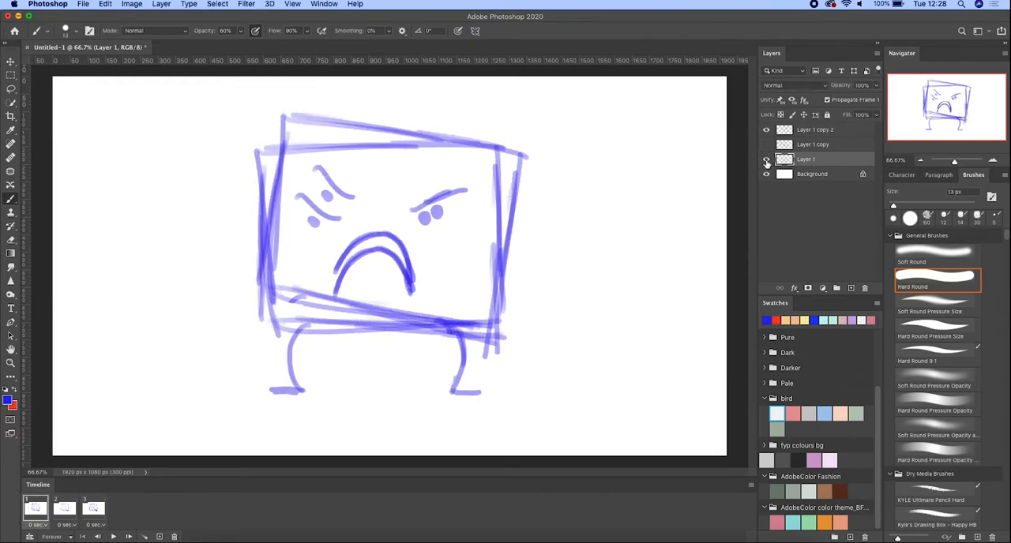
left_click(875, 86)
left_click_drag(875, 102, 834, 105)
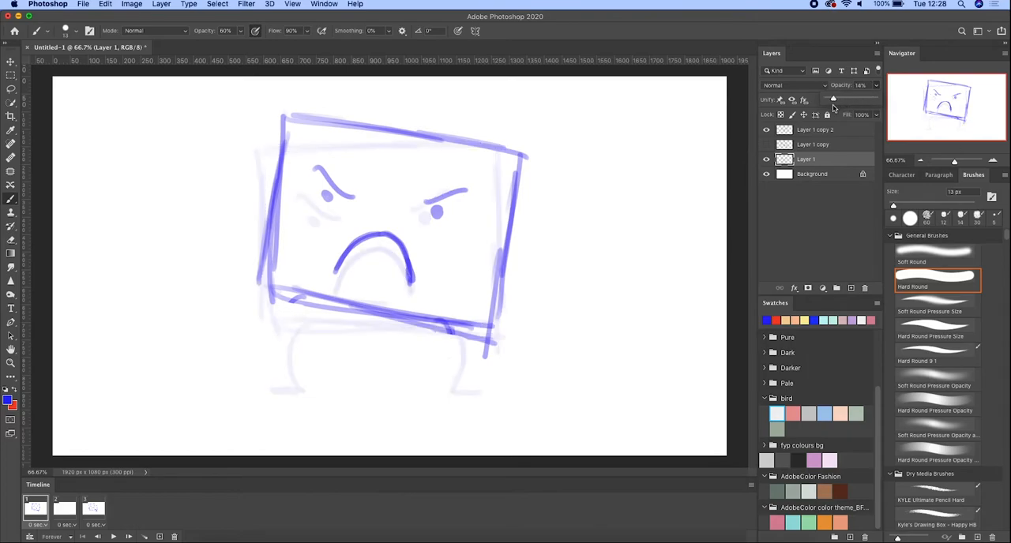
- Draw a standing right leg and a raised left leg on Layer 1 copy 2 in the first frame
left_click(779, 132)
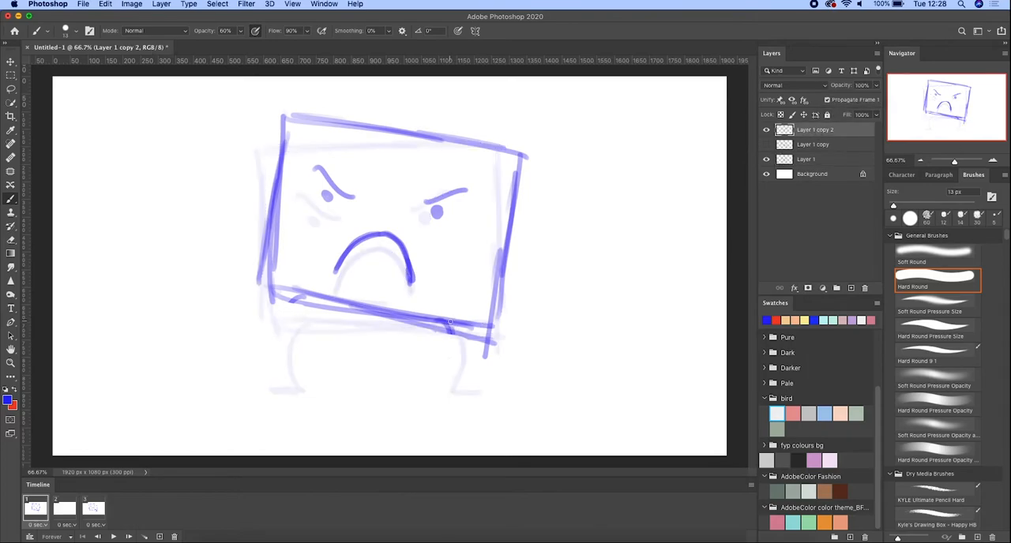
mouse_move(447, 325)
left_mouse_down()
mouse_move(468, 363)
mouse_move(454, 387)
mouse_move(475, 389)
left_mouse_up()
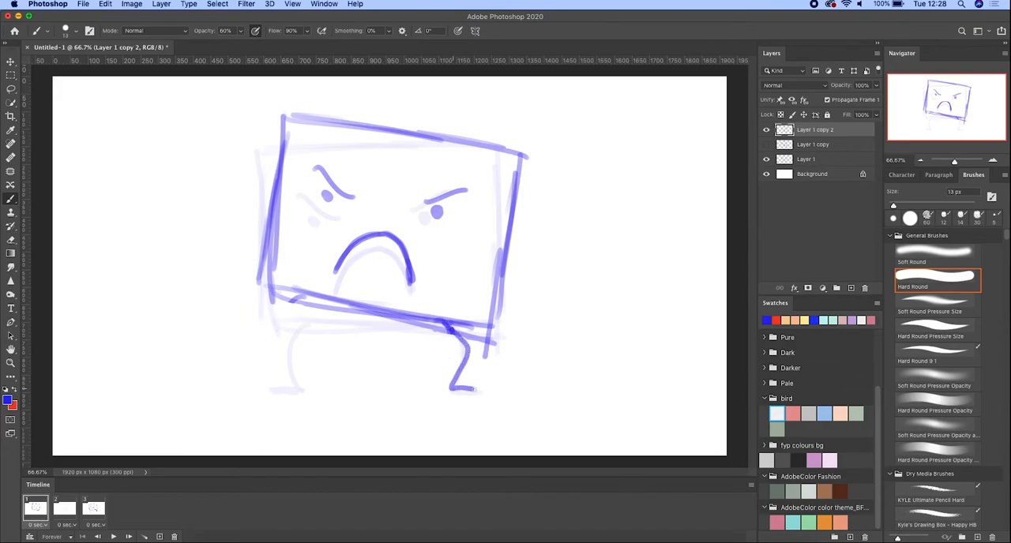
mouse_move(450, 321)
left_mouse_down()
mouse_move(471, 350)
mouse_move(458, 380)
left_mouse_up()
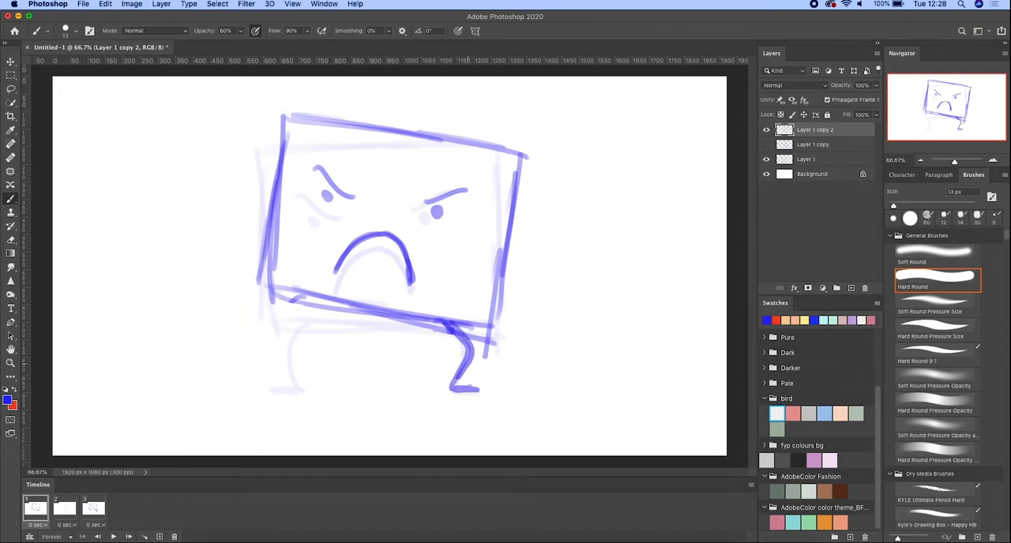
left_click_drag(450, 322, 470, 347)
mouse_move(312, 299)
left_mouse_down()
mouse_move(287, 299)
mouse_move(286, 339)
mouse_move(268, 355)
left_mouse_up()
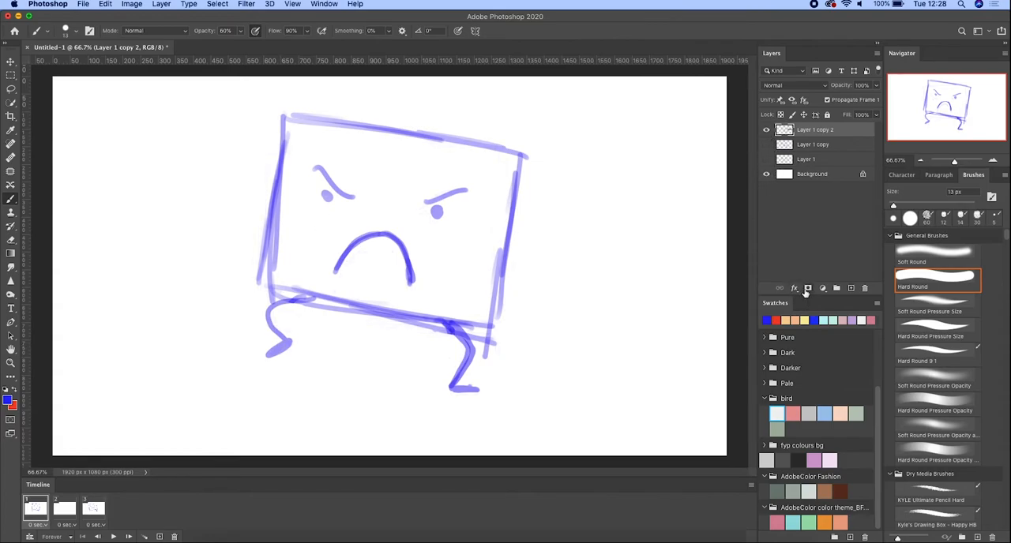
- Show only Layer 1 over the background in the second frame and restore its opacity to 100%
left_click(69, 508)
left_click(766, 145)
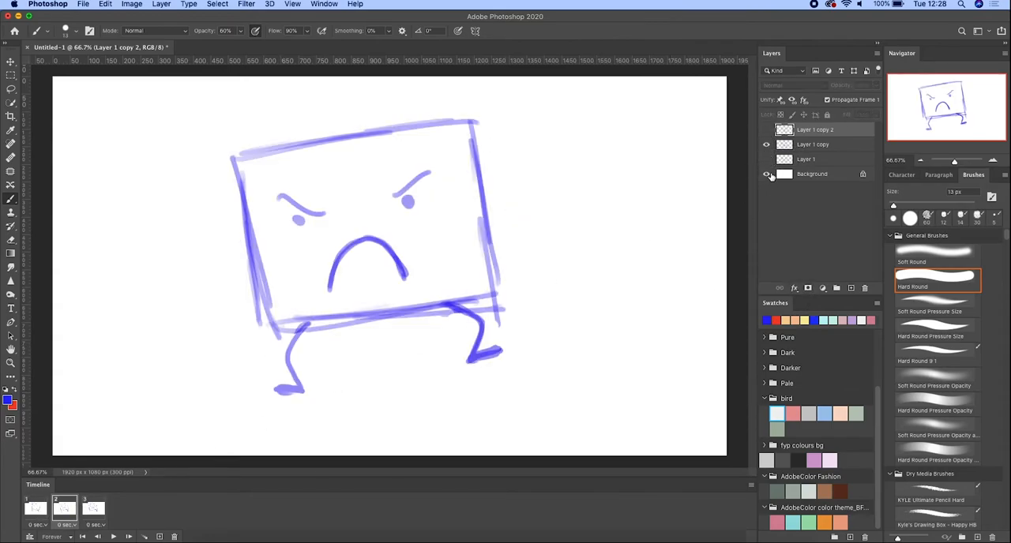
left_click(766, 144)
left_click(766, 159)
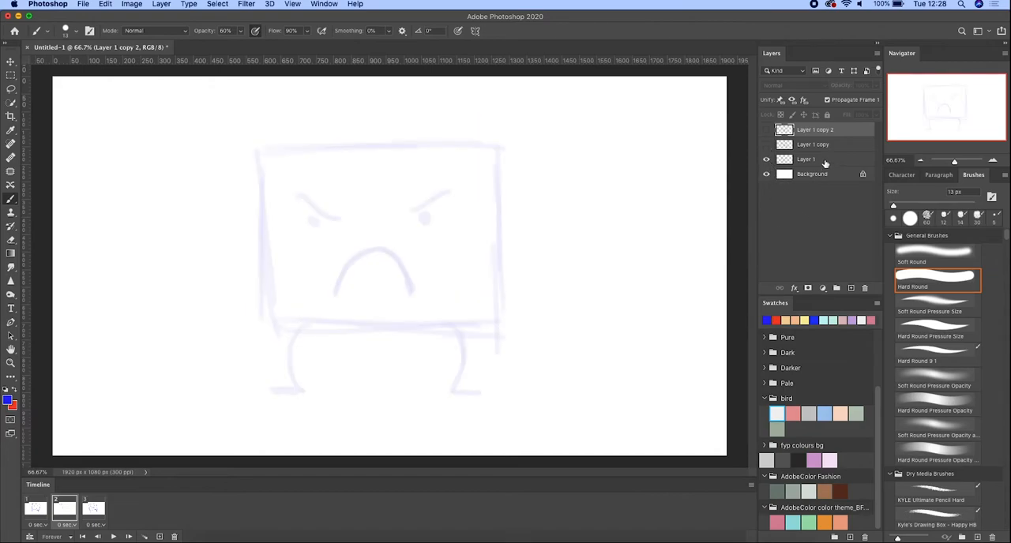
left_click(826, 162)
left_click(877, 85)
left_click_drag(837, 101, 916, 89)
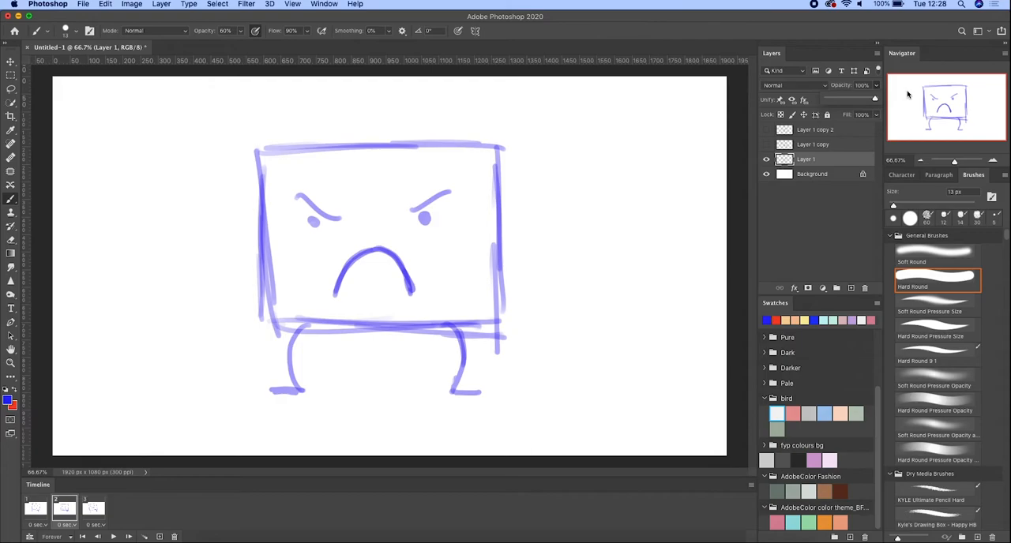
- Set the delay of all three frames to 0.2 seconds and play the animation as a preview
left_click(33, 525)
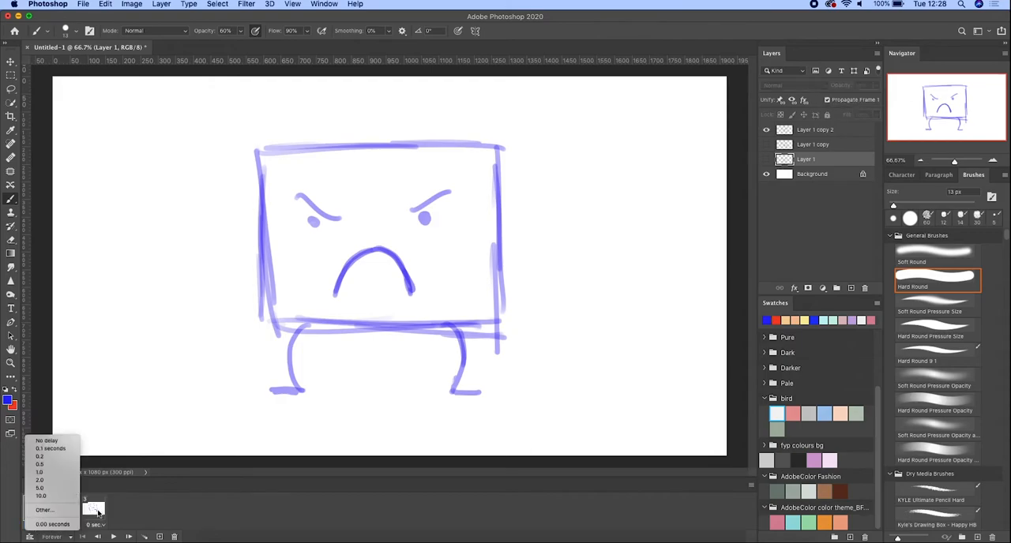
left_click(98, 512)
left_click(50, 509)
left_click(96, 513, "shift")
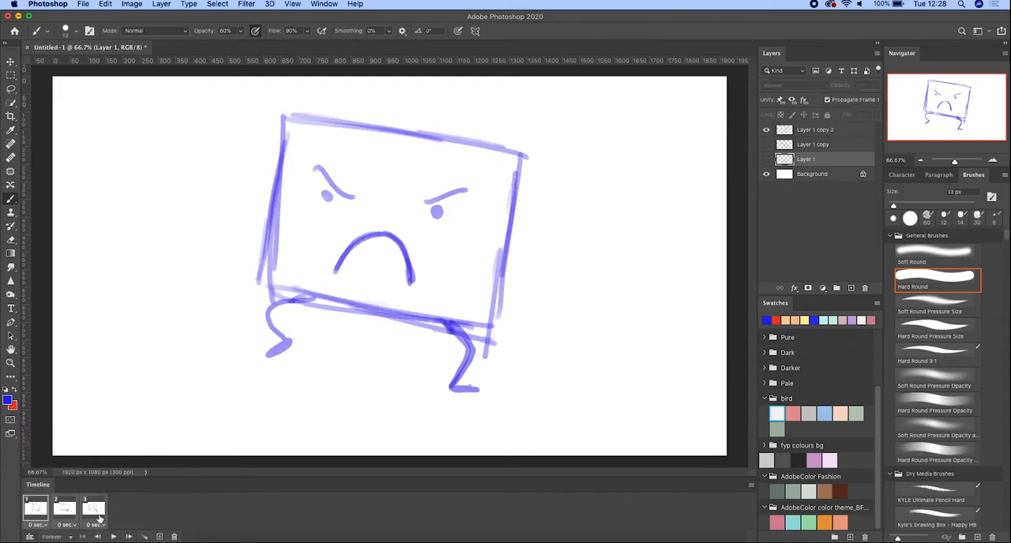
left_click(101, 526)
left_click(116, 457)
key("space")
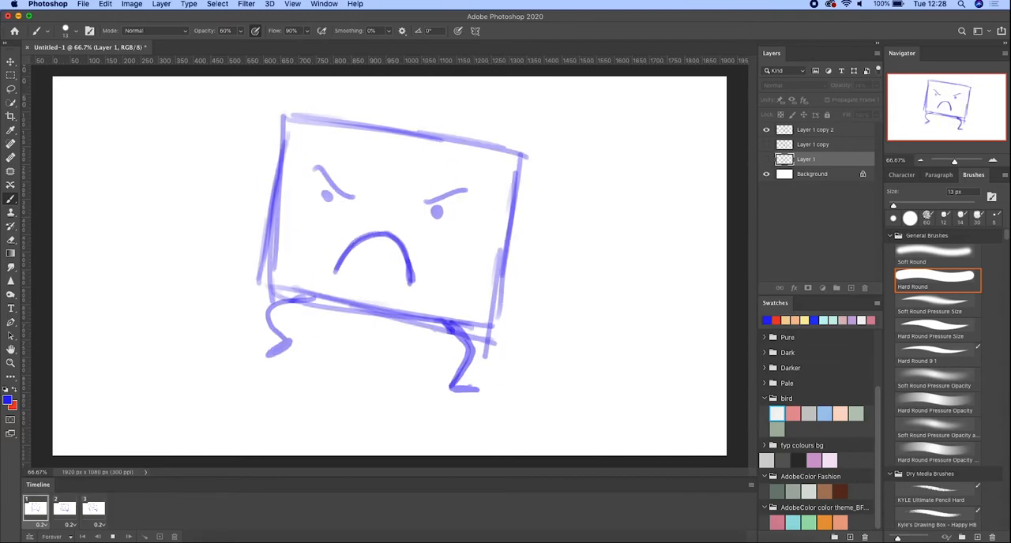
key("space")
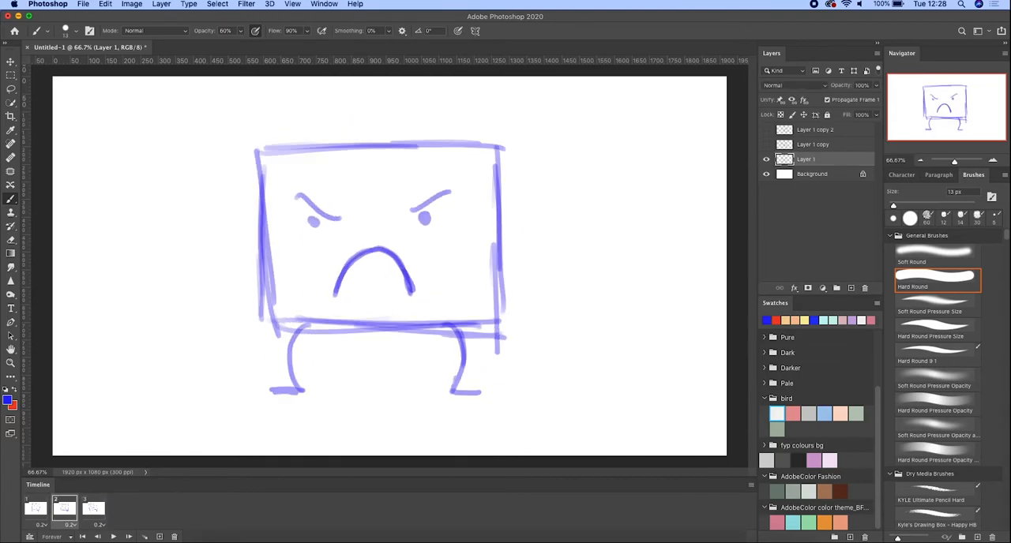
- Add a fourth frame after the third frame
left_click(99, 512)
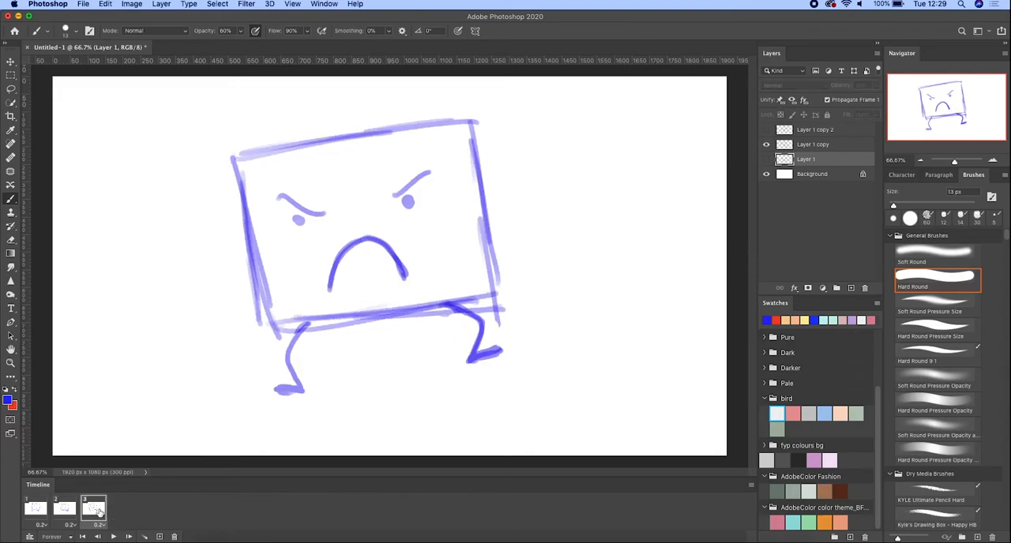
key("super+v")
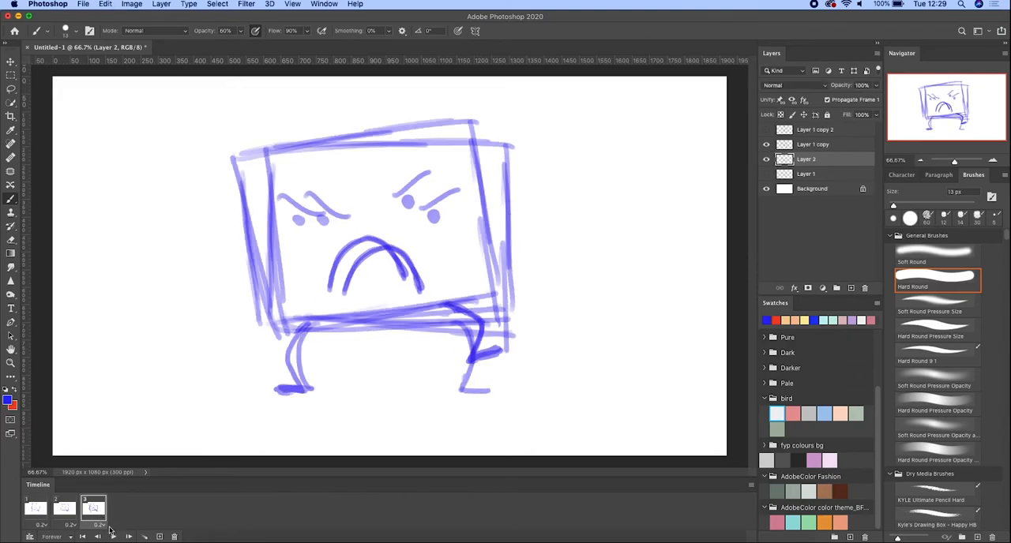
left_click(159, 537)
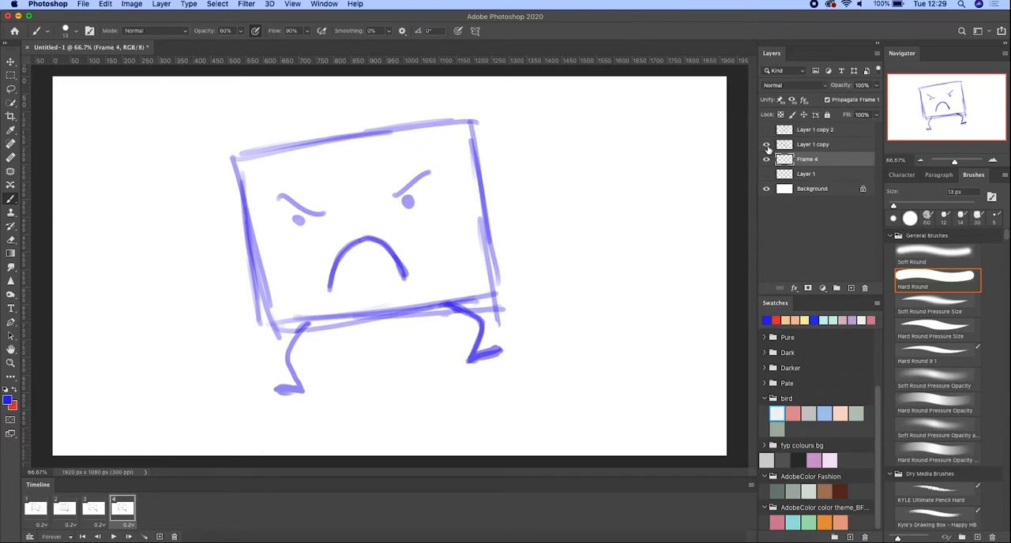
- Hide Layer 1 copy in the fourth frame and delete the empty Frame 4 layer
left_click(767, 146)
left_click(766, 147)
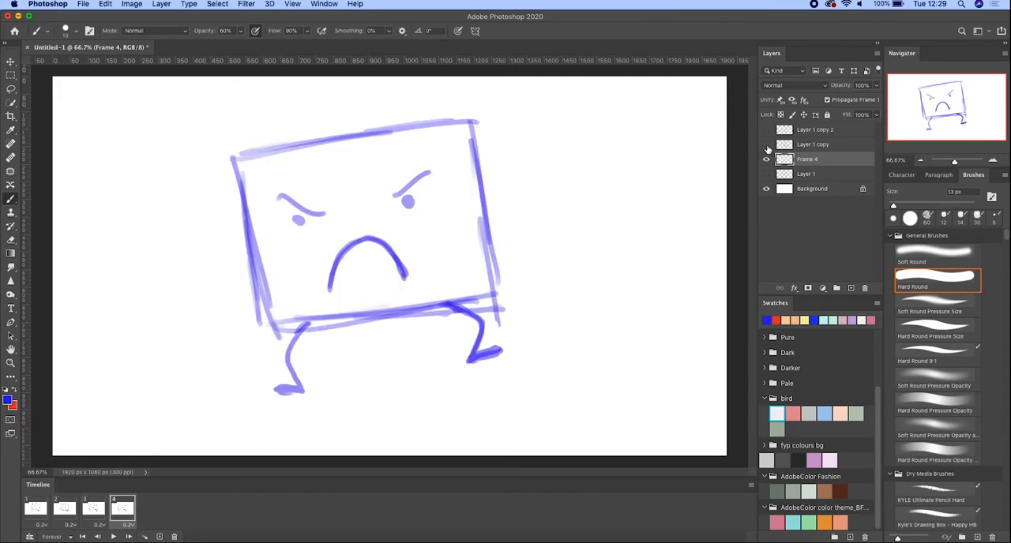
left_click(767, 149)
left_click(768, 147)
left_click(768, 147)
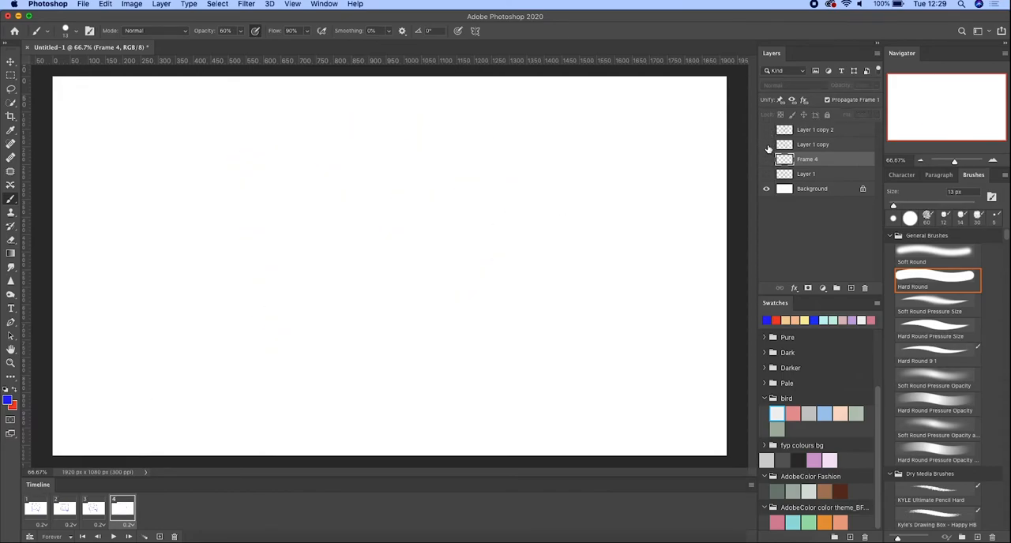
left_click(767, 147)
left_click(767, 148)
key("Delete")
- Show Layer 1 in the fourth frame at 100% opacity
left_click(766, 160)
left_click(876, 86)
left_click_drag(866, 98, 877, 99)
- Review the earlier frames one by one and play the four-frame animation from the first frame
left_click(95, 508)
left_click(71, 512)
left_click(42, 516)
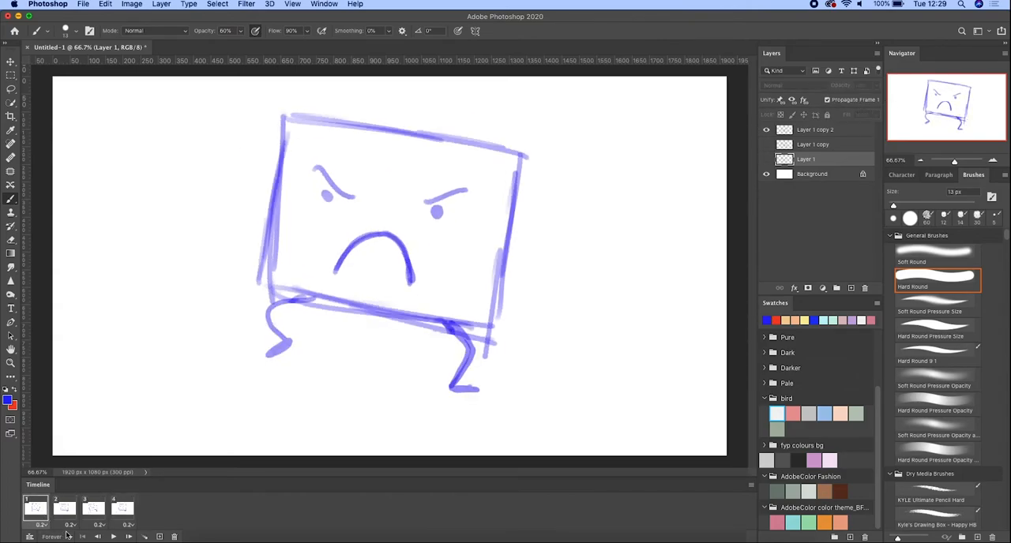
left_click(114, 537)
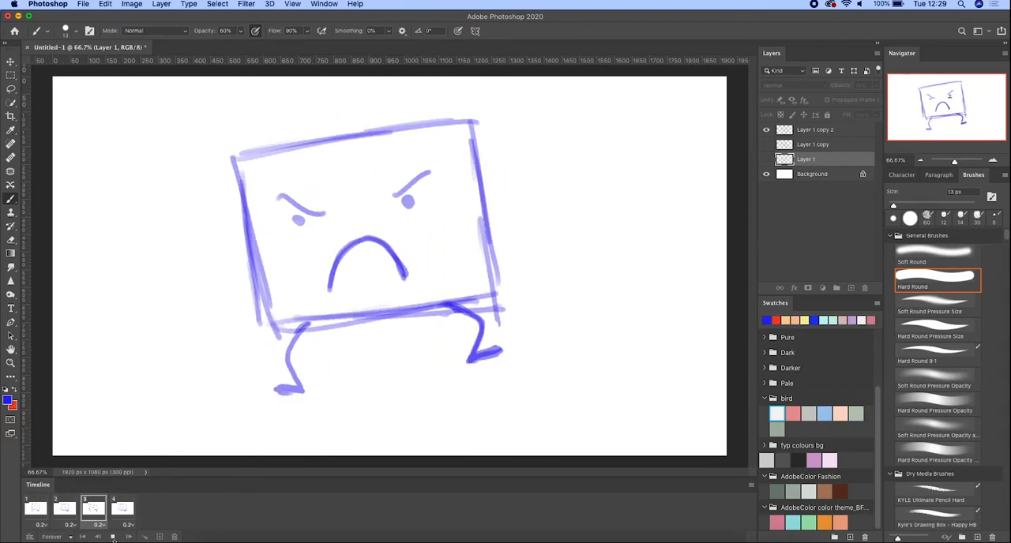
left_click(113, 537)
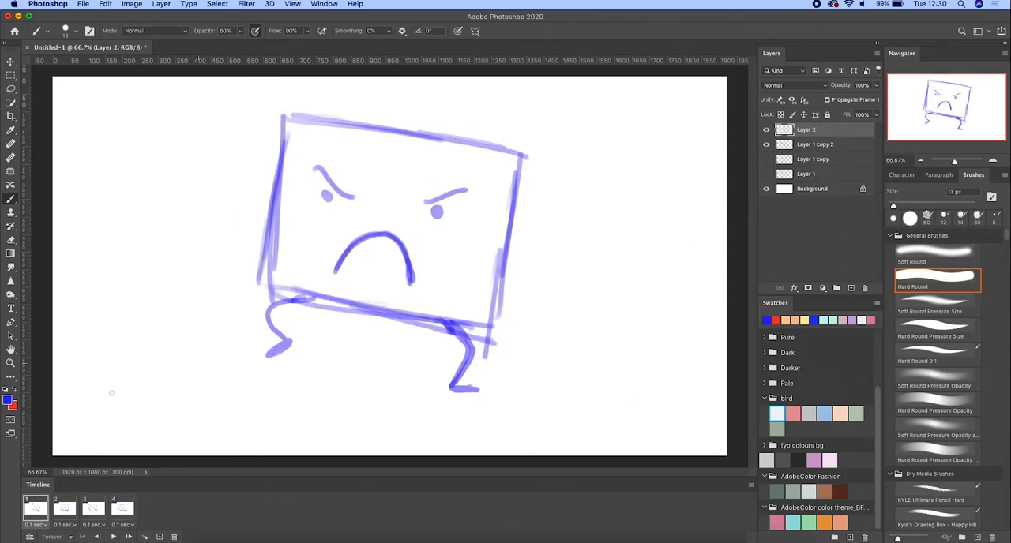
- Trace the eyes, brows and mouth of the first frame's character in red on Layer 2
left_click(439, 210)
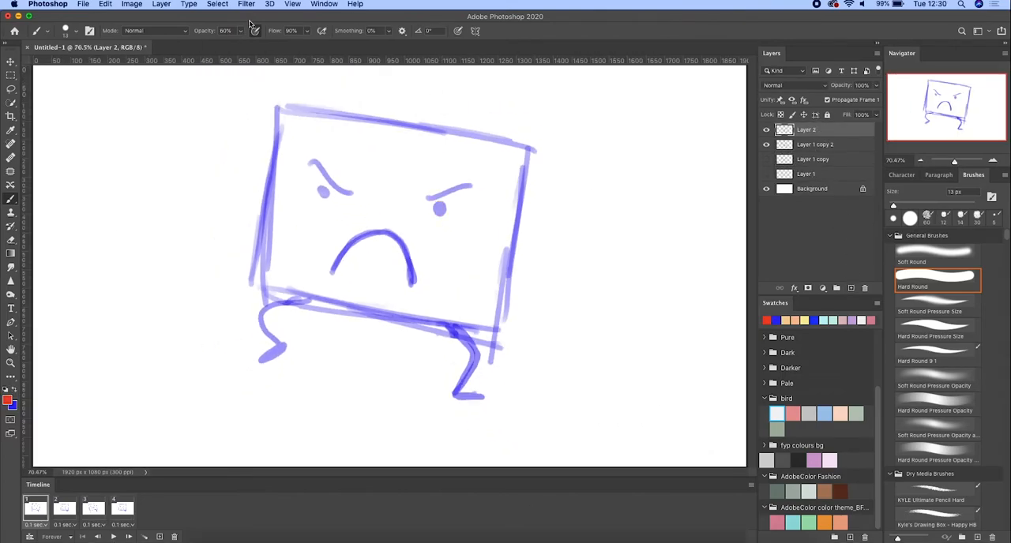
left_click(439, 207)
left_click_drag(311, 161, 341, 192)
left_click_drag(332, 272, 411, 284)
- Trace the tilted body outline and the tops of the legs in red on Layer 2, redrawing the undone strokes
mouse_move(286, 109)
left_mouse_down()
mouse_move(267, 289)
mouse_move(477, 330)
mouse_move(499, 294)
mouse_move(263, 289)
mouse_move(437, 324)
left_mouse_up()
key("super+z")
- Add a new layer in the third frame and trace the tilted character's legs, face and body in red
key("super+z")
left_click_drag(265, 291, 491, 336)
mouse_move(289, 109)
left_mouse_down()
mouse_move(383, 122)
mouse_move(507, 280)
mouse_move(496, 334)
left_mouse_up()
mouse_move(284, 299)
left_mouse_down()
mouse_move(274, 346)
mouse_move(288, 345)
mouse_move(277, 306)
mouse_move(304, 306)
left_mouse_up()
mouse_move(456, 332)
left_mouse_down()
mouse_move(465, 391)
mouse_move(469, 336)
mouse_move(456, 395)
mouse_move(471, 393)
mouse_move(465, 330)
left_mouse_up()
- Add a new layer in the second frame and trace the upright character's body, face and legs in red
left_click(69, 507)
left_click(852, 288)
mouse_move(304, 328)
left_mouse_down()
mouse_move(302, 400)
mouse_move(289, 390)
mouse_move(294, 329)
left_mouse_up()
mouse_move(251, 142)
left_mouse_down()
mouse_move(252, 229)
mouse_move(287, 326)
mouse_move(494, 325)
mouse_move(502, 315)
mouse_move(502, 144)
mouse_move(255, 144)
left_mouse_up()
left_click_drag(291, 192, 332, 217)
left_click_drag(413, 207, 452, 188)
mouse_move(332, 297)
left_mouse_down()
mouse_move(342, 272)
mouse_move(412, 296)
mouse_move(475, 357)
mouse_move(491, 341)
mouse_move(465, 308)
left_mouse_up()
left_click(93, 509)
left_click(851, 289)
mouse_move(292, 327)
left_mouse_down()
mouse_move(273, 397)
mouse_move(305, 327)
left_mouse_up()
left_click_drag(326, 291, 361, 236)
left_click_drag(412, 203, 408, 192)
left_click_drag(395, 192, 423, 170)
key("super+z")
left_click_drag(276, 192, 314, 213)
left_click_drag(292, 213, 296, 212)
mouse_move(267, 142)
left_mouse_down()
mouse_move(229, 191)
mouse_move(306, 323)
mouse_move(445, 309)
mouse_move(499, 278)
mouse_move(487, 198)
mouse_move(355, 128)
mouse_move(255, 145)
left_mouse_up()
- Show Layer 3's line art without the Layer 1 sketch in the fourth frame and play the animation as a preview
left_click(122, 509)
left_click(766, 144)
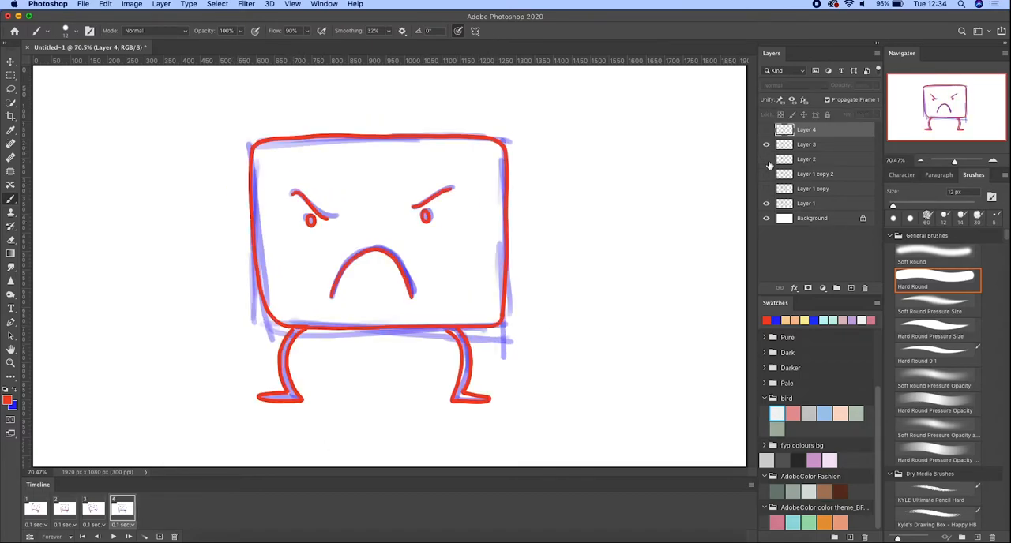
key("space")
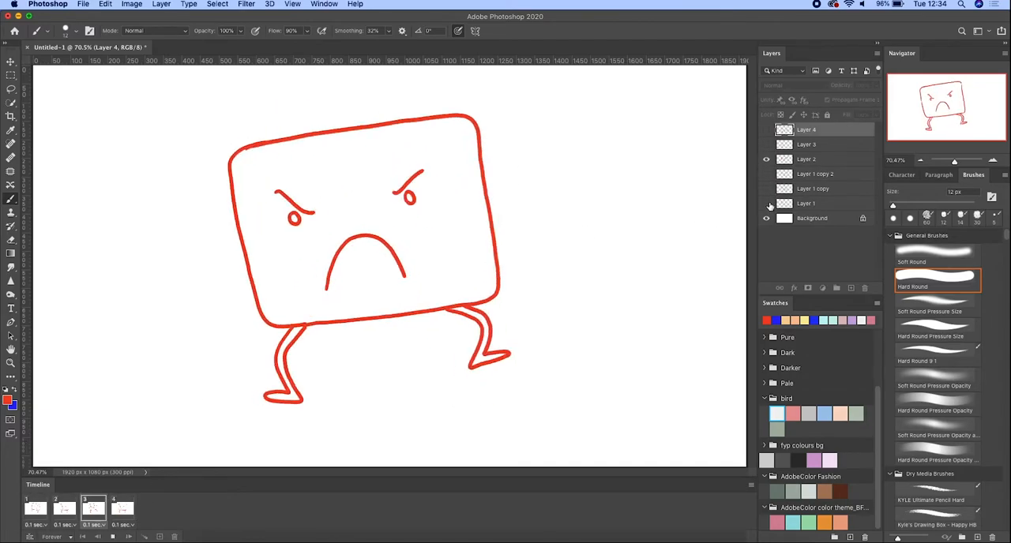
key("space")
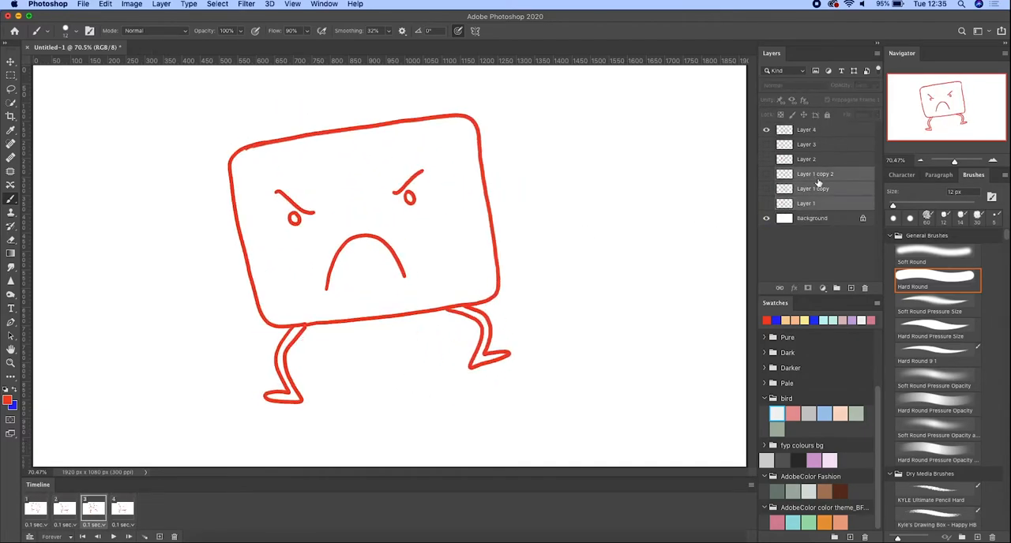
- Group the blue sketch layers, group the red line layers as "line rough", and check that group by toggling its visibility
key("super+g")
type("line rough")
key("Return")
left_click(766, 129)
left_click(766, 129)
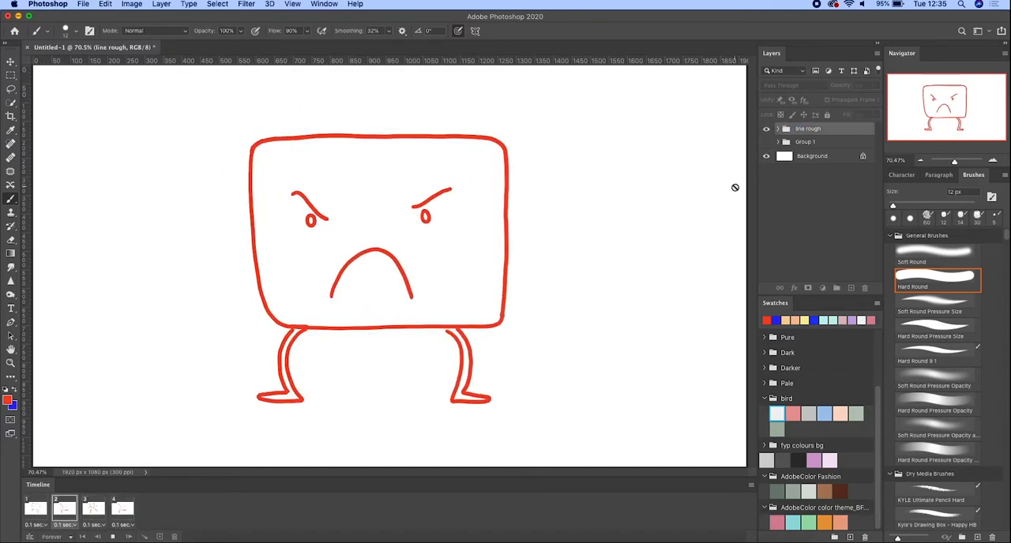
- Stop the playback, lower the "line rough" group's opacity to 13% and add a new layer above it
key("space")
left_click_drag(874, 98, 830, 99)
left_click(840, 490)
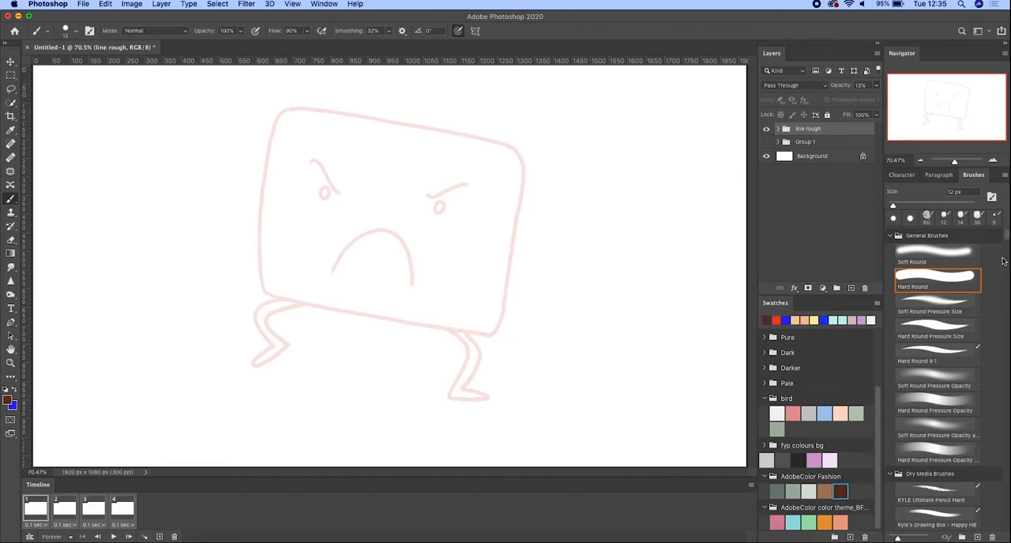
left_click(850, 287)
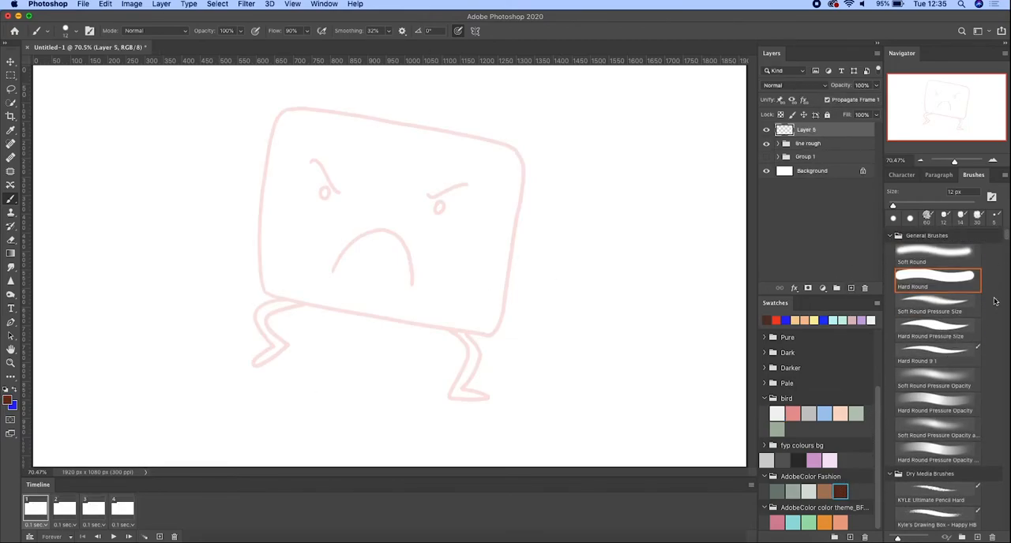
- Paint the tilted square body solid pink in the first frame with the Hard Round brush at 83 px
left_click(793, 413)
left_click_drag(893, 205, 923, 205)
mouse_move(335, 126)
left_mouse_down()
mouse_move(280, 137)
mouse_move(276, 284)
left_mouse_up()
mouse_move(280, 172)
left_mouse_down()
mouse_move(270, 286)
mouse_move(477, 326)
mouse_move(499, 201)
mouse_move(494, 154)
left_mouse_up()
left_click_drag(314, 130, 475, 145)
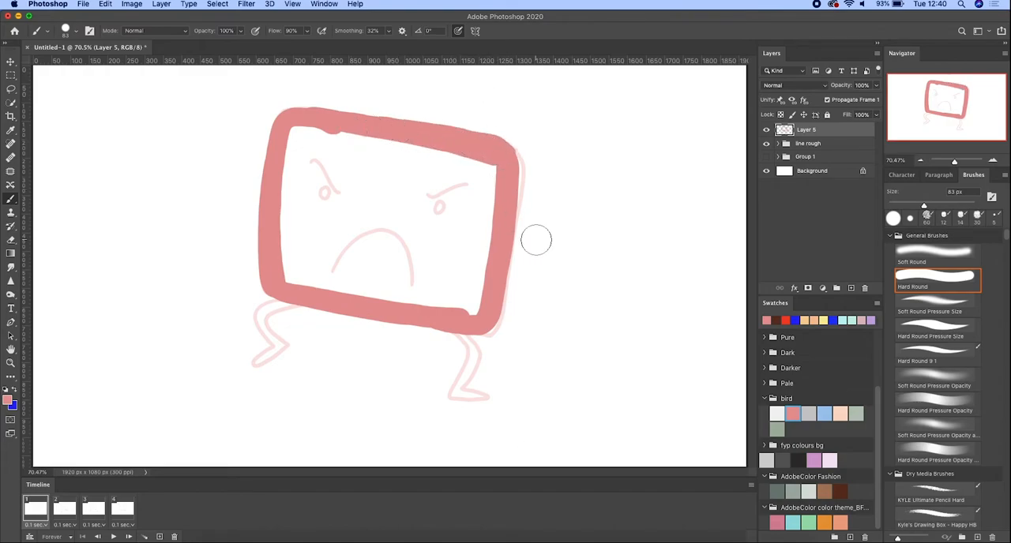
key("super+z")
left_click(335, 122)
mouse_move(335, 122)
left_mouse_down()
mouse_move(473, 146)
mouse_move(504, 167)
mouse_move(286, 165)
mouse_move(422, 306)
mouse_move(488, 247)
mouse_move(342, 132)
mouse_move(438, 290)
mouse_move(332, 144)
mouse_move(312, 185)
mouse_move(431, 279)
mouse_move(391, 181)
mouse_move(448, 235)
mouse_move(379, 226)
left_mouse_up()
- Duplicate the pink body layer in the second frame and transform the copy to match the upright body line art
left_click(71, 510)
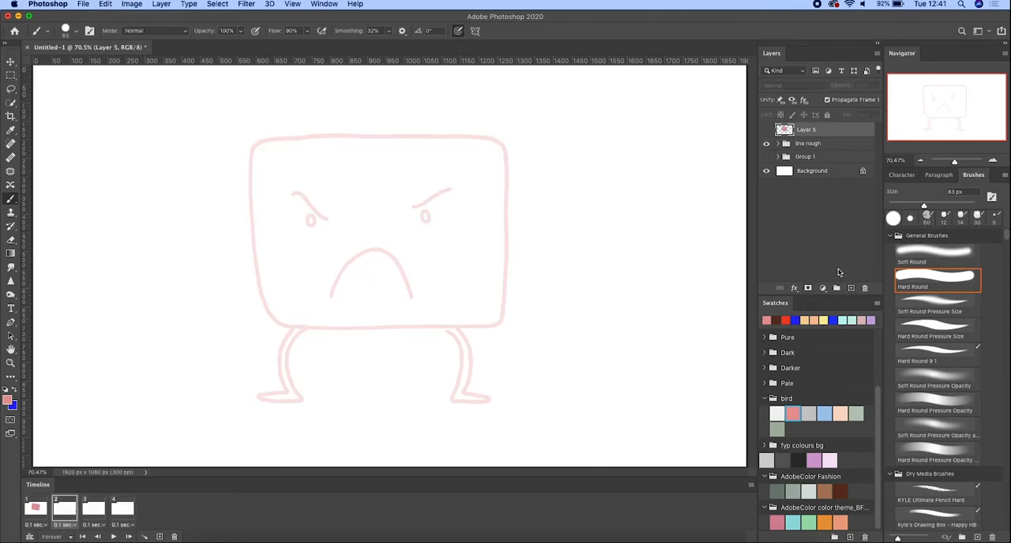
key("super+j")
key("super+t")
left_click_drag(553, 116, 524, 82)
left_click_drag(496, 197, 490, 205)
left_click_drag(494, 78, 503, 86)
left_click_drag(481, 222, 476, 225)
key("Return")
- Duplicate the pink body again in the third frame, show the copy and rotate it to match the tilted line art
left_click(93, 510)
key("super+j")
left_click(766, 130)
key("super+t")
left_click_drag(518, 125, 509, 92)
left_click_drag(463, 222, 452, 193)
key("Return")
- Show Layer 5 copy as the body in the fourth frame and review the body in each frame
left_click(122, 510)
left_click(766, 144)
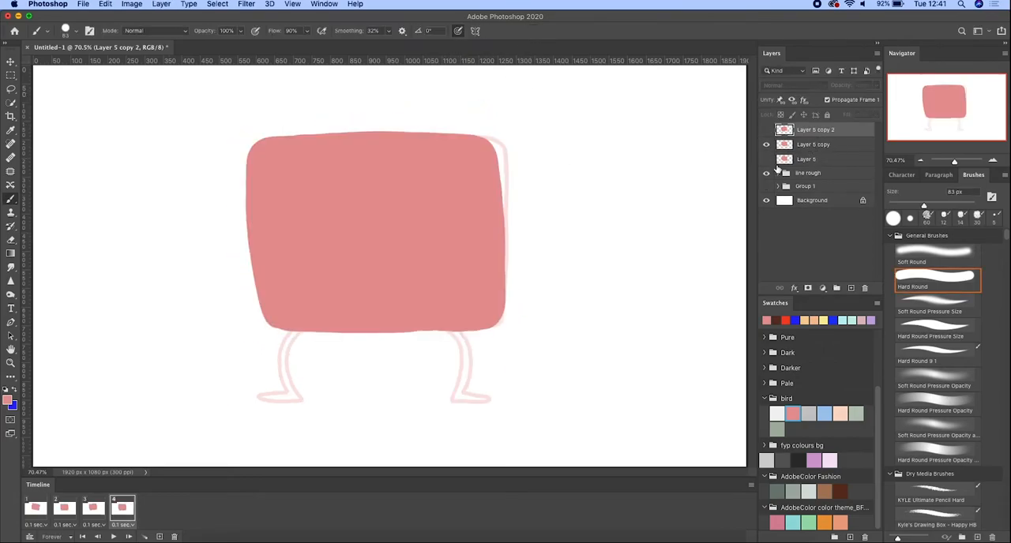
left_click(802, 147)
left_click(95, 513)
left_click(65, 511)
left_click(38, 512)
left_click(120, 512)
left_click(87, 512)
- Paint both legs peach on Layer 5 copy 2 in the third frame with a 16 px brush
left_click(840, 414)
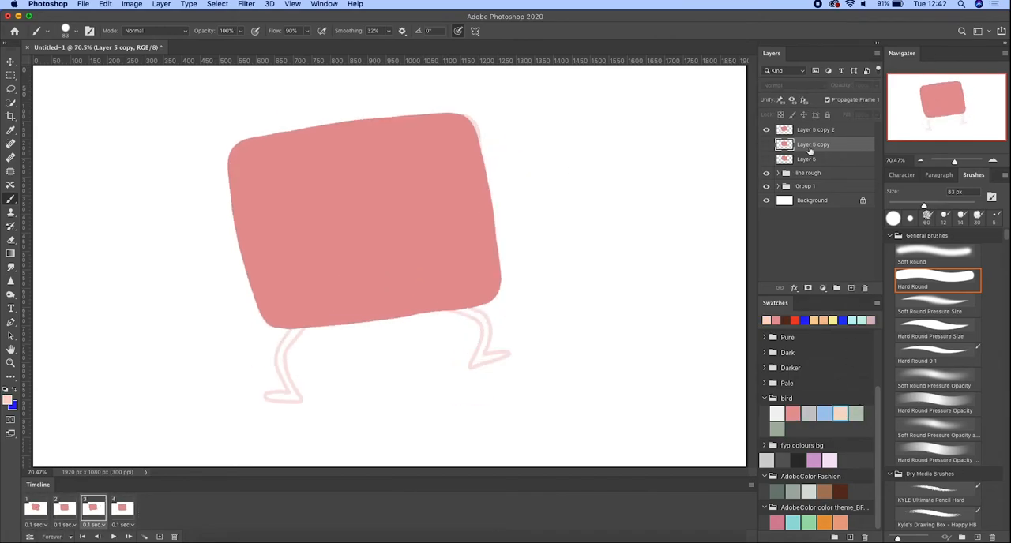
left_click(831, 131)
left_click_drag(924, 207, 894, 207)
mouse_move(276, 359)
left_mouse_down()
mouse_move(282, 403)
mouse_move(302, 333)
left_mouse_up()
mouse_move(474, 316)
left_mouse_down()
mouse_move(471, 366)
mouse_move(506, 353)
mouse_move(489, 322)
mouse_move(459, 305)
mouse_move(474, 310)
mouse_move(484, 348)
mouse_move(511, 360)
left_mouse_up()
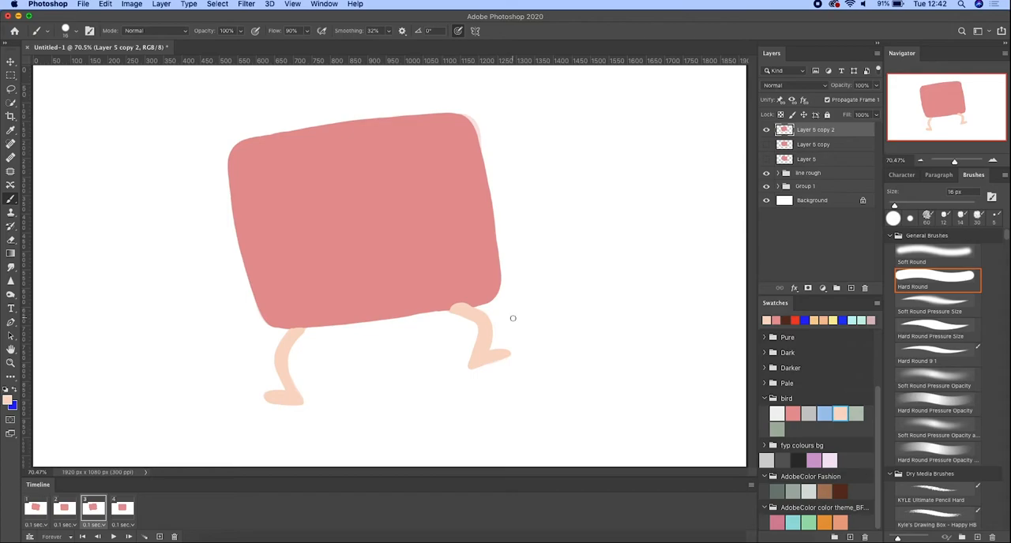
left_click_drag(292, 329, 303, 331)
- Paint both legs peach on Layer 5 in the first frame, following the line art
left_click(36, 508)
left_click(815, 160)
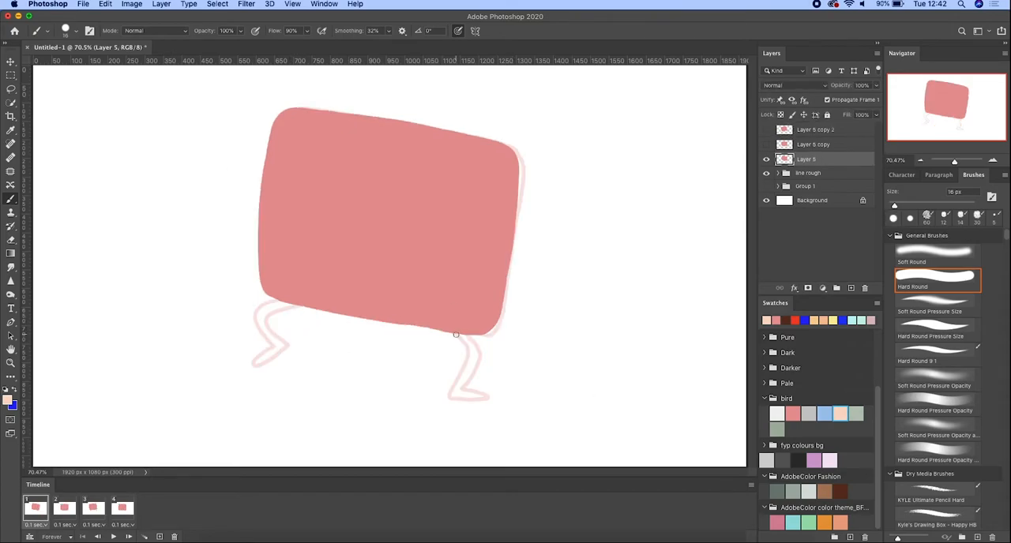
mouse_move(472, 341)
left_mouse_down()
mouse_move(485, 361)
mouse_move(453, 335)
mouse_move(479, 349)
mouse_move(460, 390)
mouse_move(458, 335)
mouse_move(468, 350)
mouse_move(449, 395)
mouse_move(485, 396)
mouse_move(464, 395)
mouse_move(472, 360)
left_mouse_up()
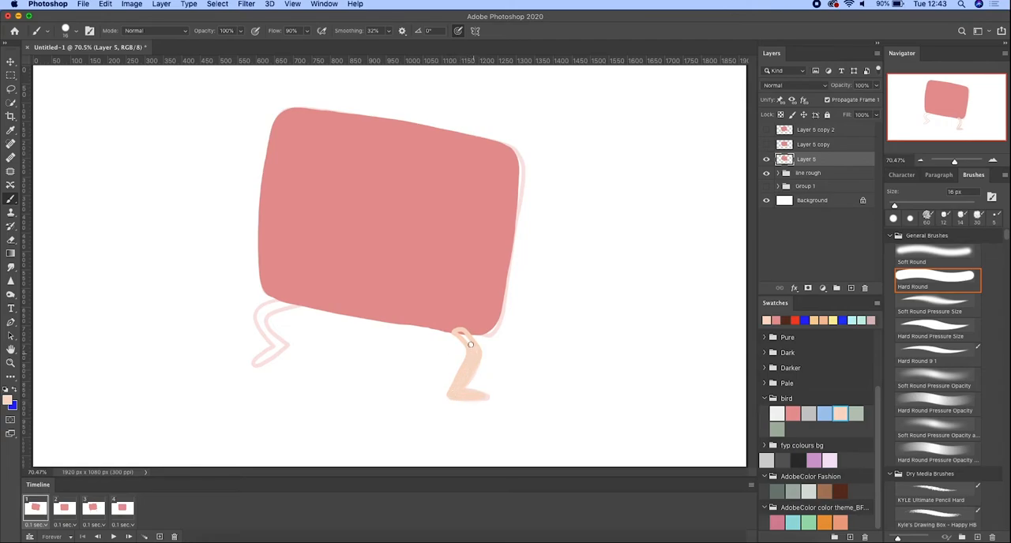
mouse_move(269, 302)
left_mouse_down()
mouse_move(267, 363)
mouse_move(272, 332)
mouse_move(298, 306)
mouse_move(268, 308)
left_mouse_up()
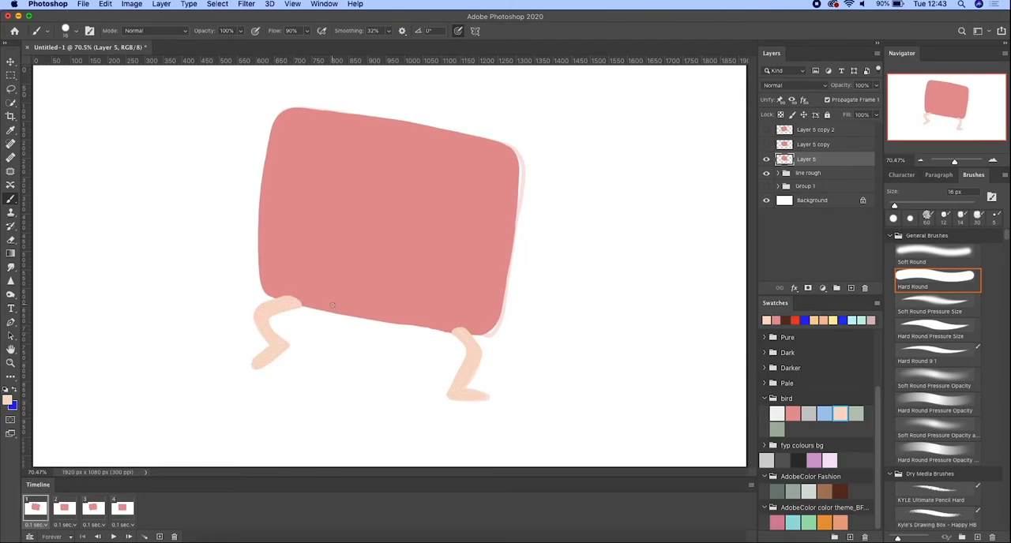
- Paint both legs peach on Layer 5 copy in the second frame and play the animation
left_click(65, 509)
left_click(817, 146)
mouse_move(447, 330)
left_mouse_down()
mouse_move(457, 383)
mouse_move(482, 400)
mouse_move(464, 391)
mouse_move(462, 333)
mouse_move(450, 329)
mouse_move(466, 370)
left_mouse_up()
mouse_move(293, 325)
left_mouse_down()
mouse_move(292, 382)
mouse_move(261, 396)
mouse_move(289, 332)
mouse_move(279, 396)
left_mouse_up()
key("space")
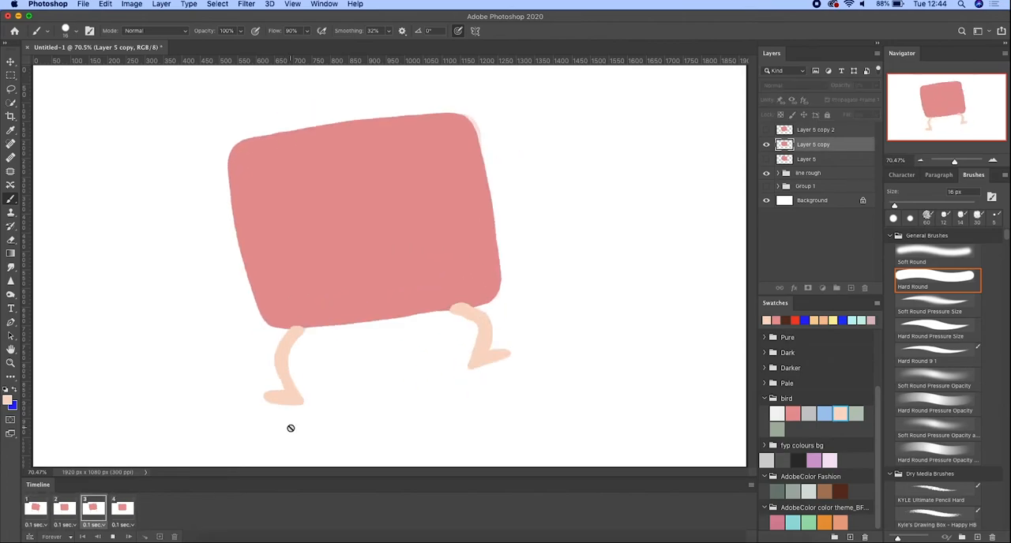
- Move the "line rough" group above the body layers and add a new layer on top of it
left_click_drag(823, 172, 828, 129)
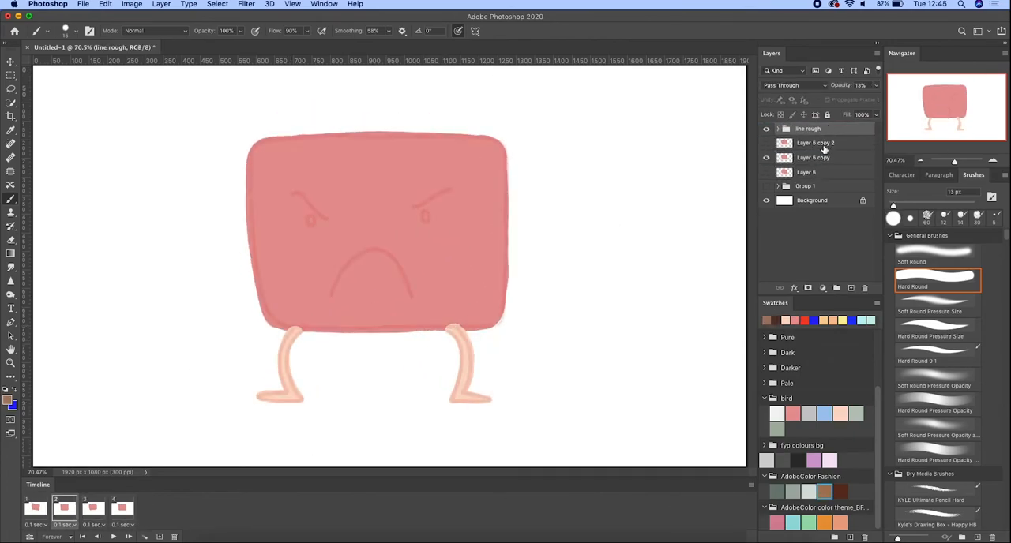
left_click(824, 144)
left_click(827, 130)
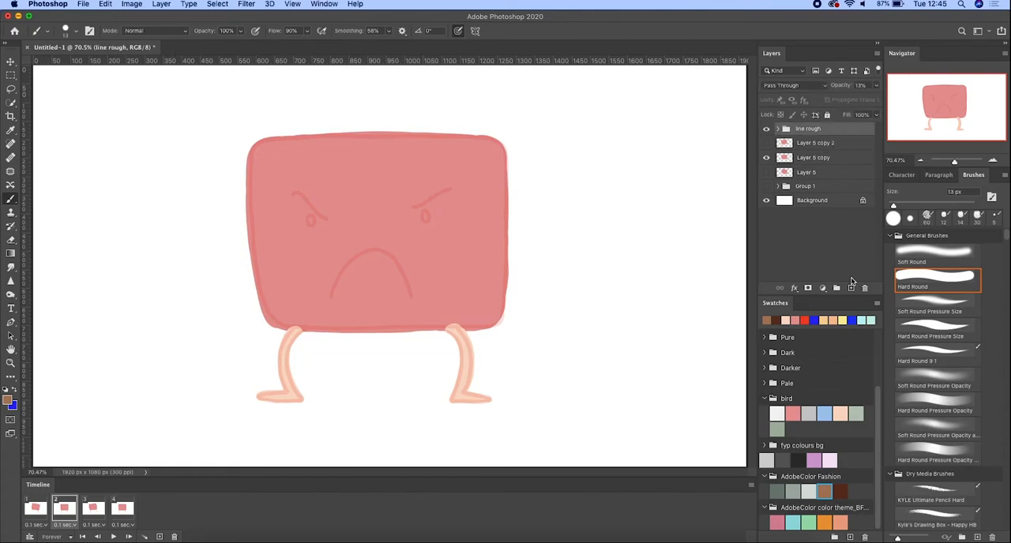
left_click(850, 288)
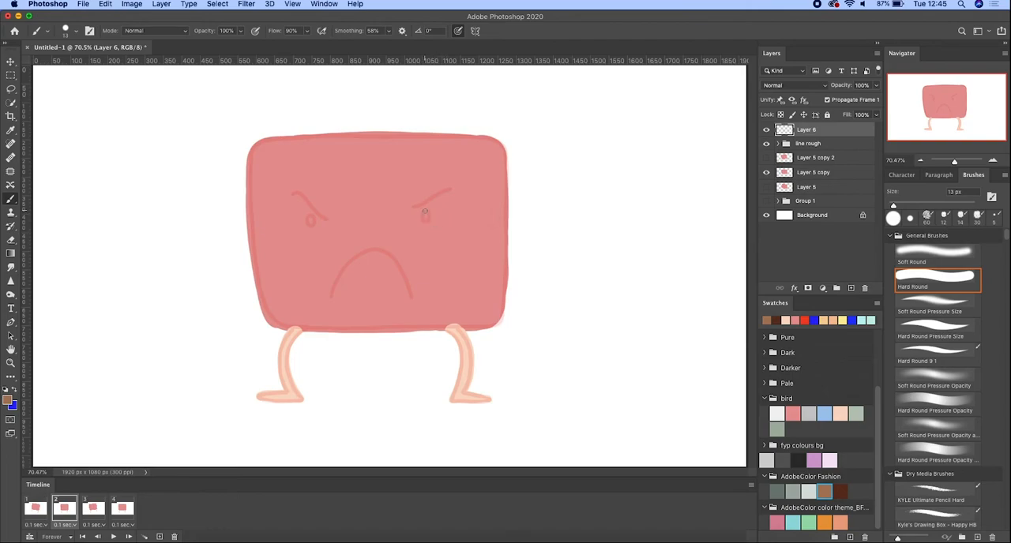
- Lower the brush smoothing and draw the eyes, eyebrows and frowning mouth in brown on Layer 6 in the second frame
left_click(389, 32)
left_click_drag(390, 44, 372, 44)
left_click_drag(425, 211, 425, 220)
left_click_drag(311, 216, 328, 221)
left_click_drag(451, 190, 413, 208)
mouse_move(332, 297)
left_mouse_down()
mouse_move(362, 251)
mouse_move(410, 298)
left_mouse_up()
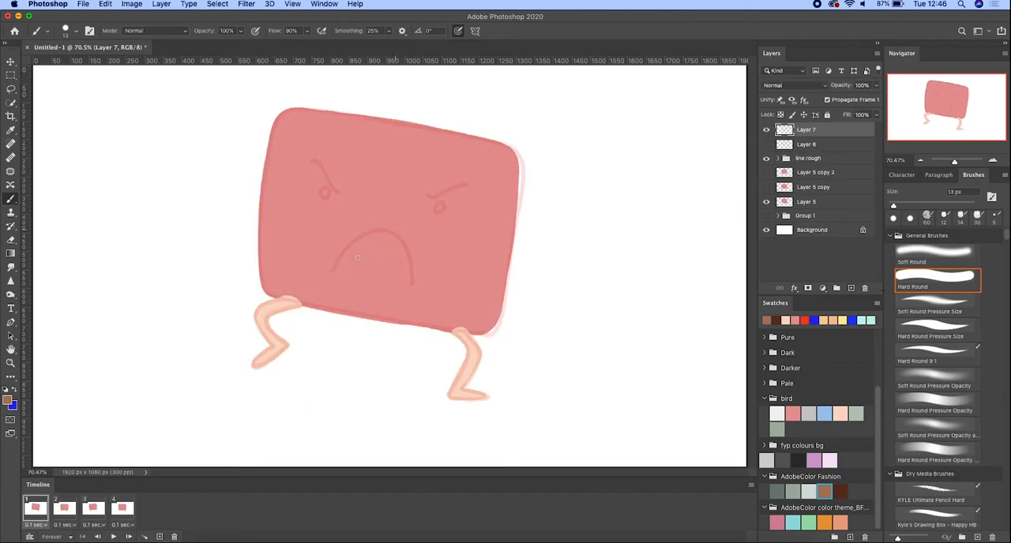
- Set the brush smoothing to 34% and draw the frowning mouth and eyebrows in brown on Layer 7 in the first frame
left_click_drag(331, 271, 411, 287)
key("super+z")
left_click(388, 32)
left_click_drag(389, 43, 394, 44)
left_click_drag(332, 272, 412, 287)
left_click_drag(466, 186, 427, 197)
left_click_drag(313, 161, 341, 194)
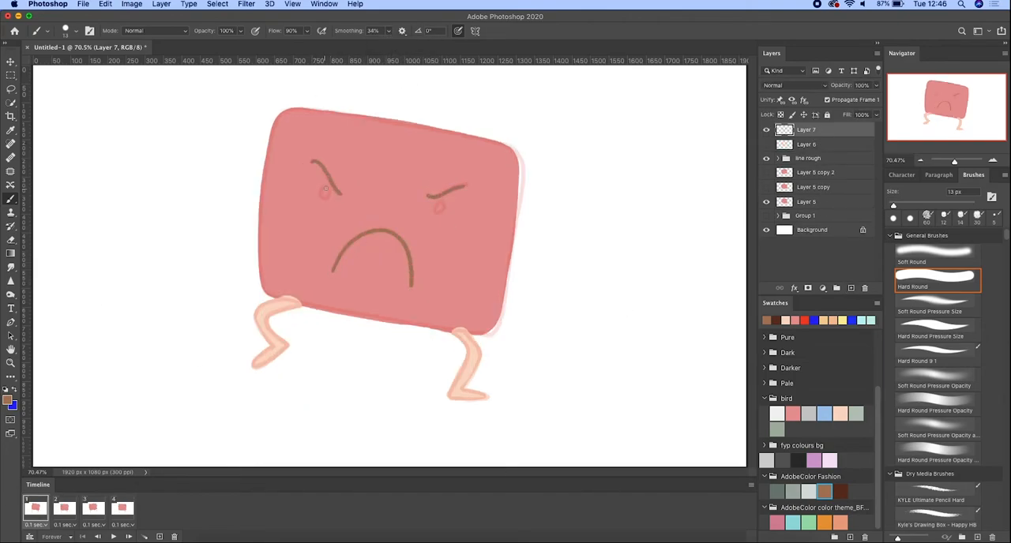
- Add a new layer in the third frame and draw the eyebrows, frowning mouth and eyes in brown
left_click(93, 508)
left_click(850, 287)
left_click_drag(422, 170, 394, 192)
mouse_move(277, 190)
left_mouse_down()
mouse_move(315, 215)
mouse_move(298, 224)
left_mouse_up()
mouse_move(327, 289)
left_mouse_down()
mouse_move(341, 246)
mouse_move(406, 284)
left_mouse_up()
left_click_drag(408, 195, 410, 201)
left_click_drag(292, 215, 297, 222)
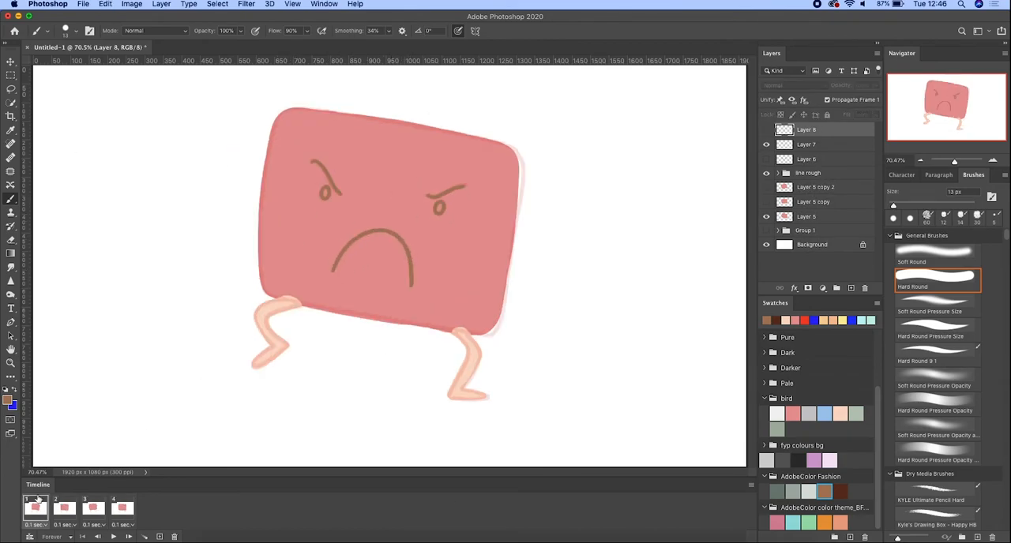
- Fill in both eyes in the first frame and show the Layer 6 face in the fourth frame
left_click_drag(436, 204, 435, 202)
left_click_drag(325, 190, 324, 196)
left_click(122, 508)
left_click(766, 160)
- Reorder the layers so that each face layer sits directly above its matching body layer
mouse_move(813, 162)
left_mouse_down()
mouse_move(818, 192)
mouse_move(813, 160)
left_mouse_up()
left_click(93, 508)
left_click_drag(813, 160, 812, 160)
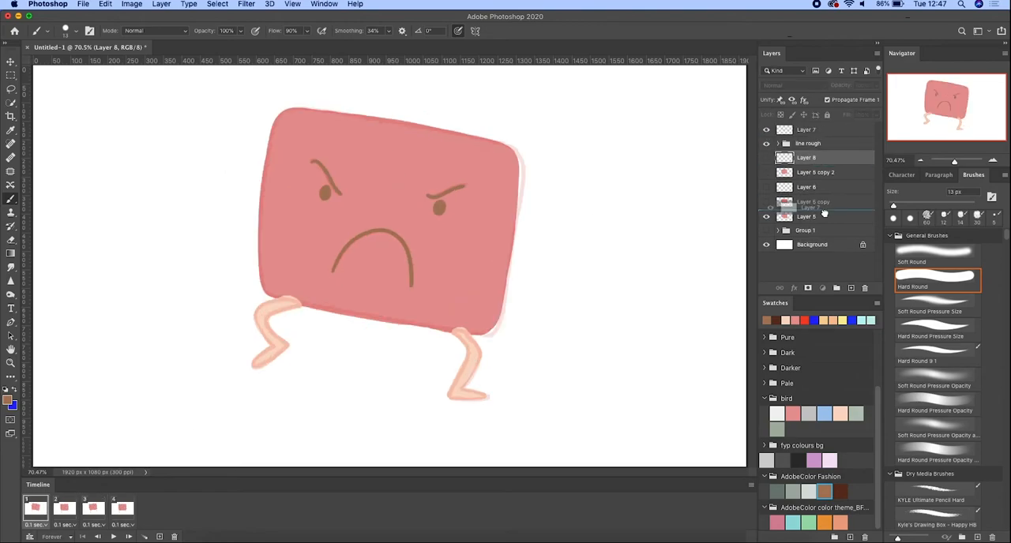
left_click(805, 202)
- Pick a soft round pressure opacity brush with an orange colour and hide the "line rough" group
left_click(937, 431)
left_click(780, 522)
left_click(829, 523)
left_click(840, 525)
left_click(123, 509, "shift")
left_click(766, 128)
- Set the blend mode of face layers Layer 7 in the first frame and Layer 6 in the second frame to Luminosity
left_click(814, 217)
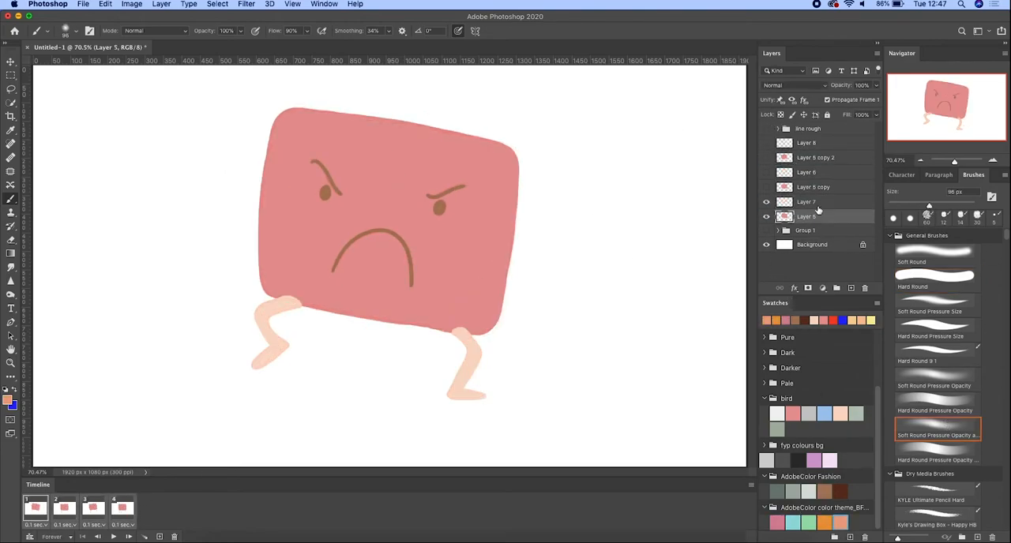
left_click(809, 202)
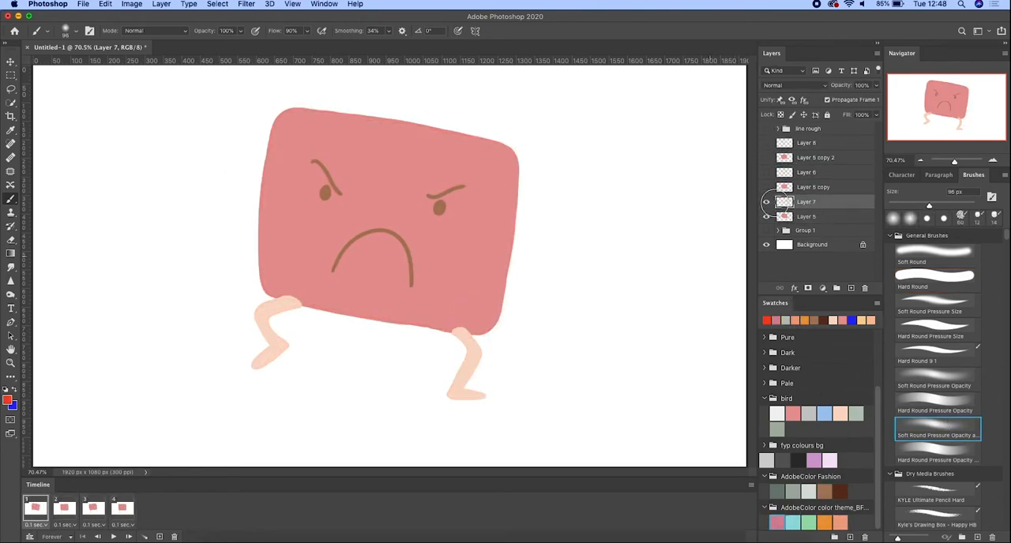
left_click(795, 86)
left_click(787, 323)
left_click(65, 509)
left_click(817, 172)
left_click(796, 85)
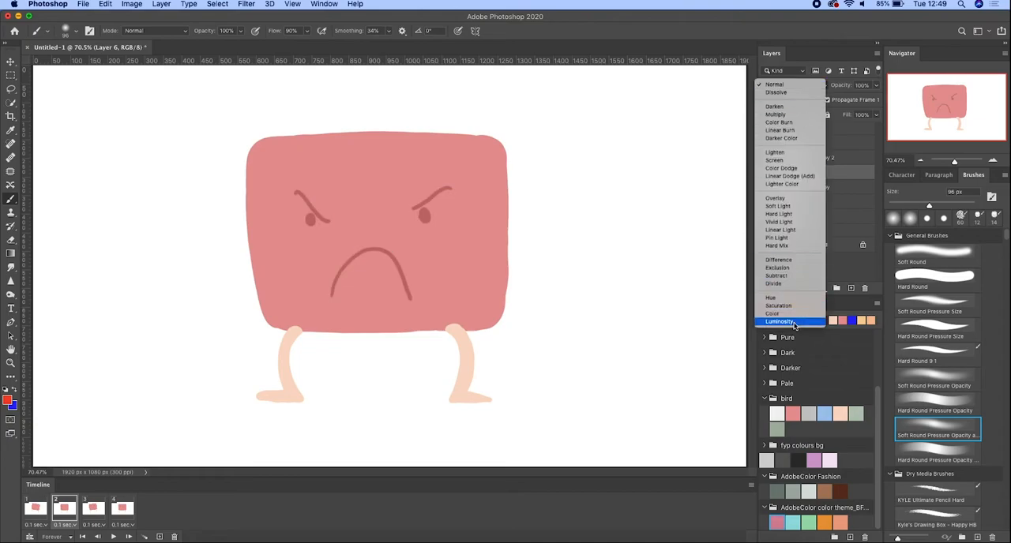
left_click(790, 323)
- Set the blend mode of Layer 8 in the third frame and Layer 6 in the fourth frame to Luminosity
left_click(93, 509)
left_click(811, 143)
left_click(794, 86)
left_click(787, 323)
left_click(122, 508)
left_click(805, 172)
left_click(794, 85)
left_click(787, 323)
- Group all the body and face layers from Layer 5 to Layer 8 and name the group "colour"
left_click(805, 230)
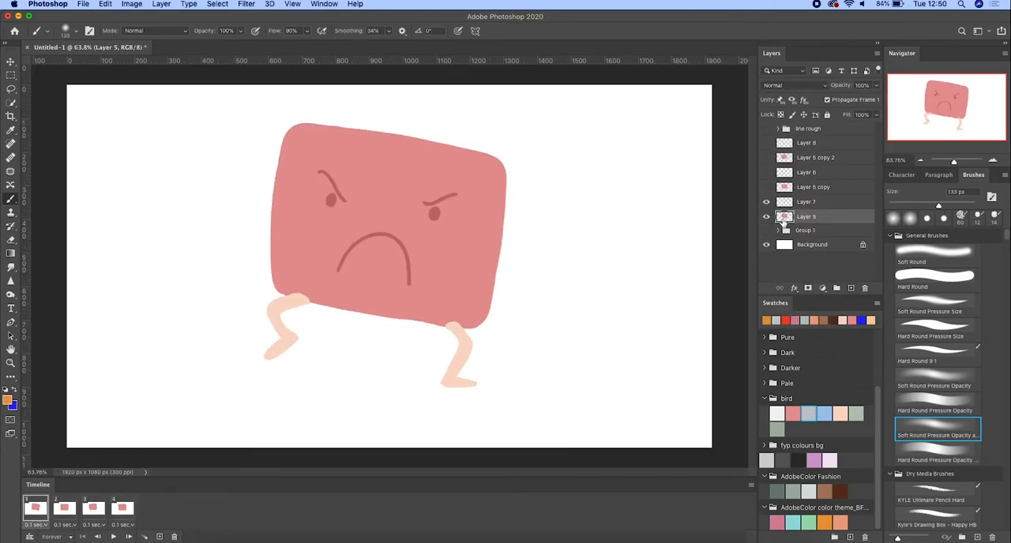
left_click(815, 143, "shift")
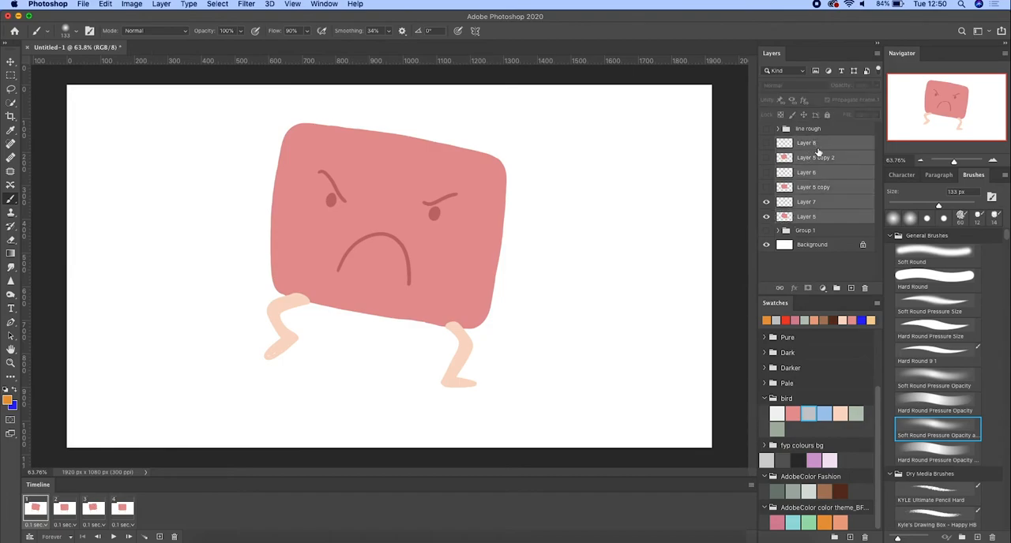
left_click(837, 289)
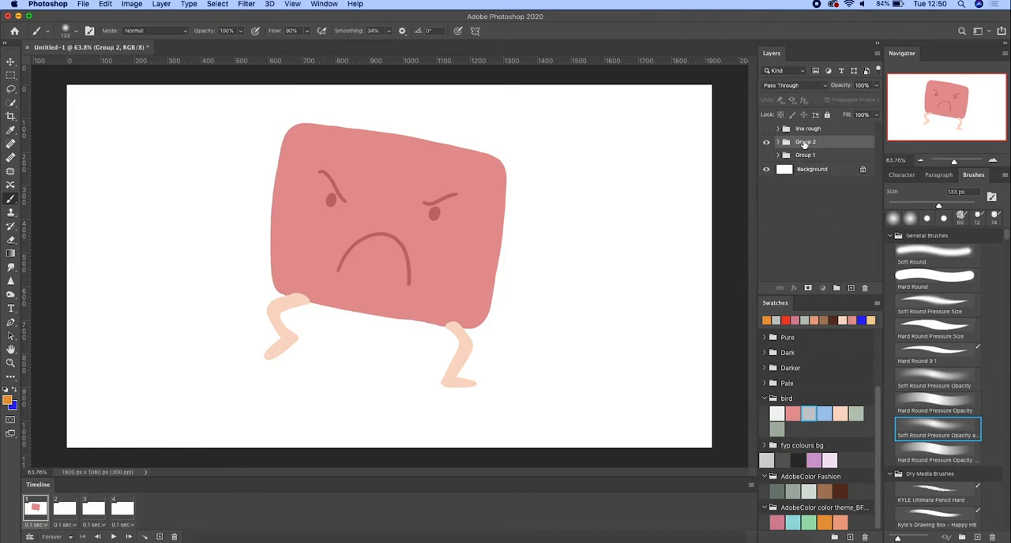
type("colou")
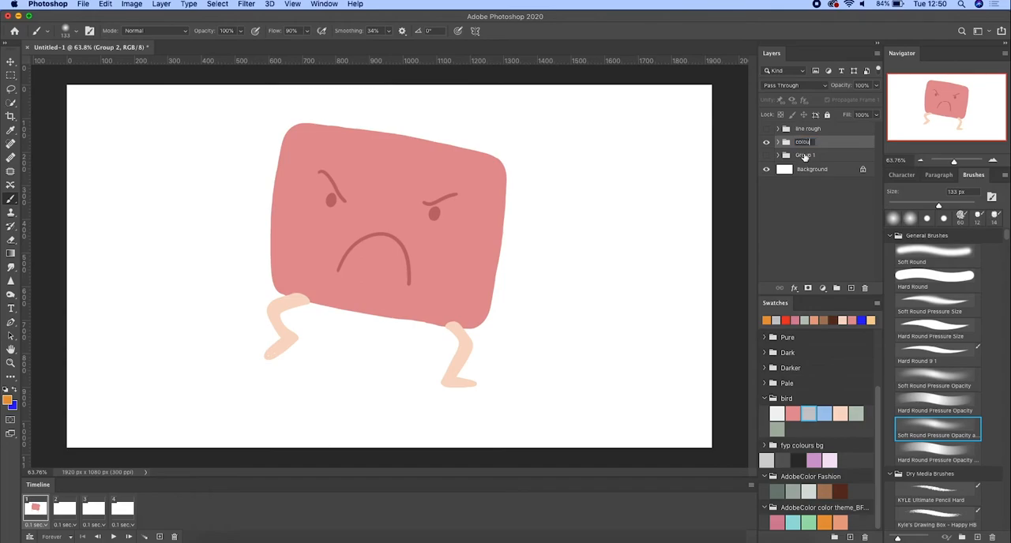
key("Return")
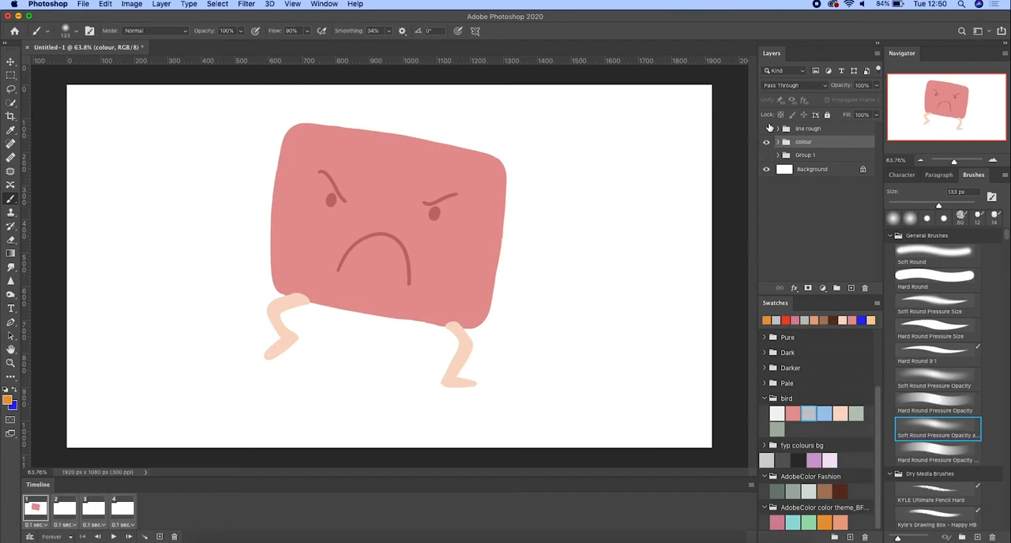
- Toggle the colour group's visibility off and on so it shows in every frame, and go to the fourth frame
left_click(766, 142)
left_click(767, 143)
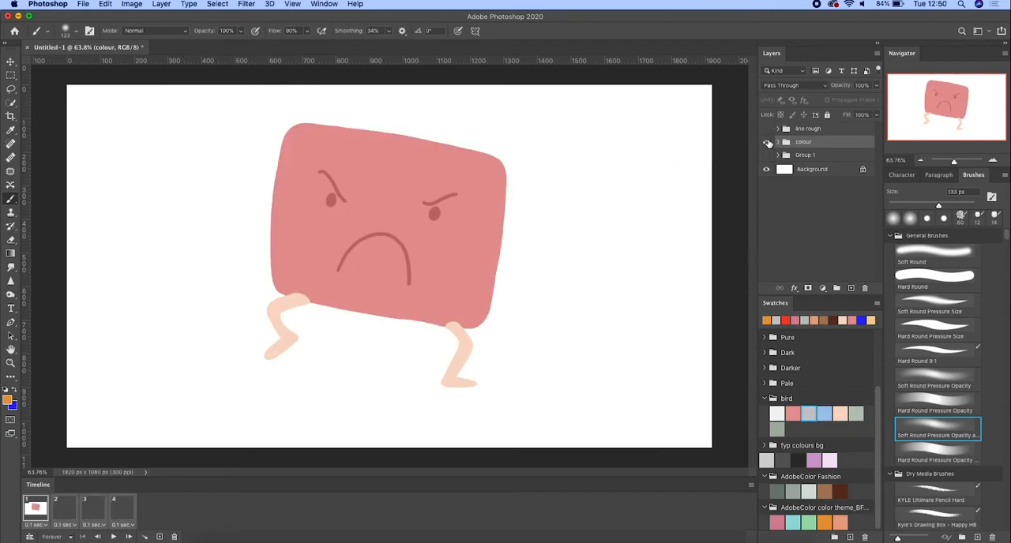
left_click(125, 509)
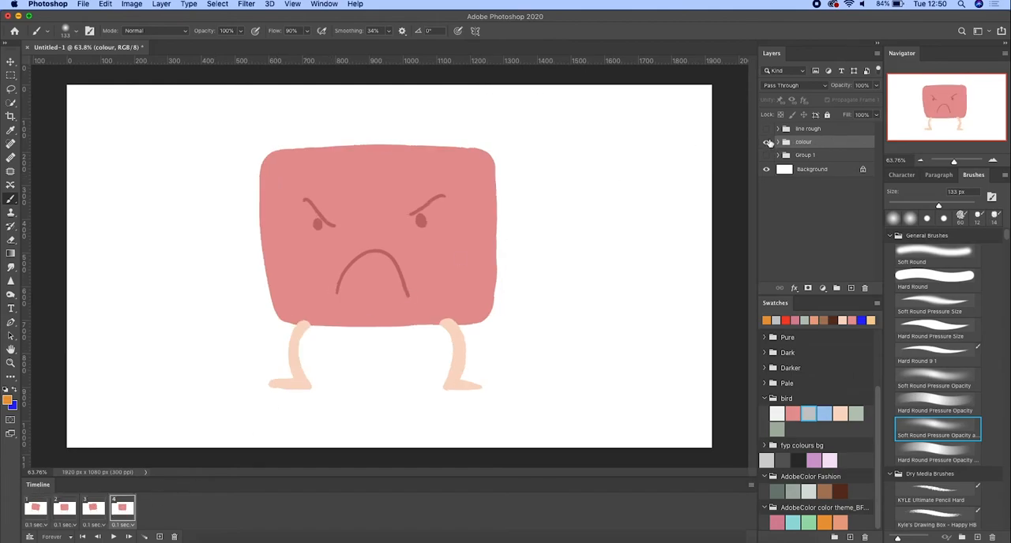
- Hide the colour group in the fourth frame and fill a new layer above Background with light blue using the Paint Bucket
left_click(767, 143)
left_click(809, 173)
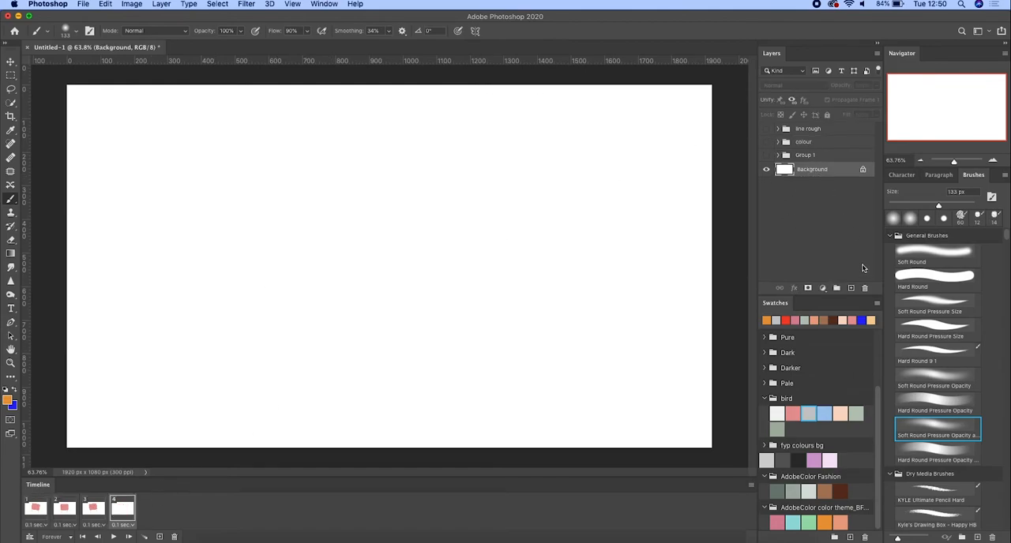
left_click(851, 287)
left_click(827, 414)
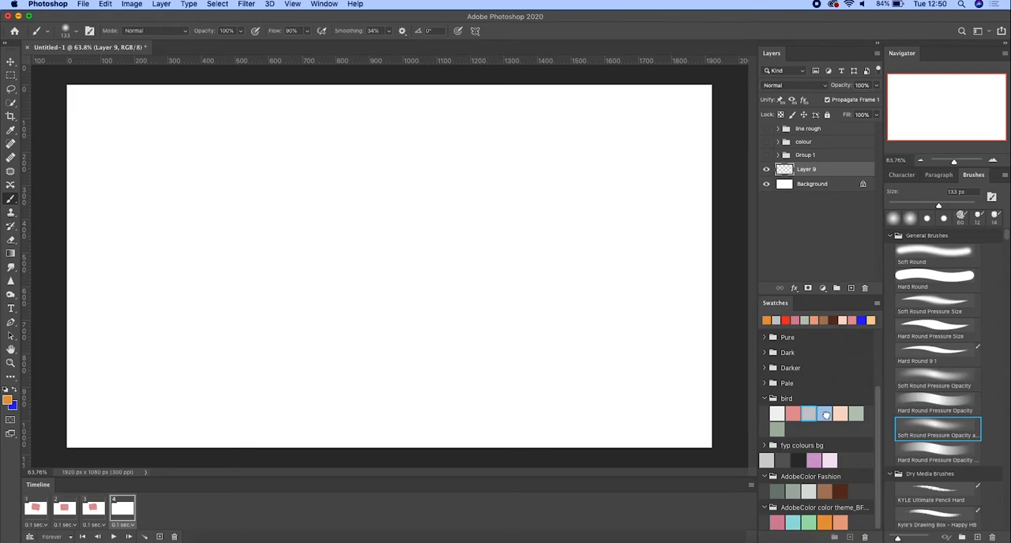
key("g")
left_click(11, 379)
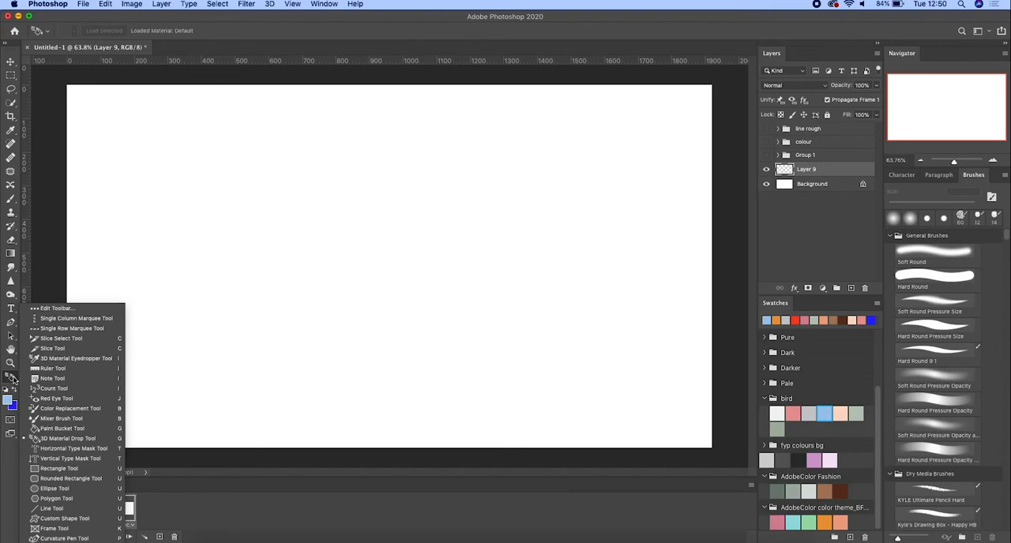
left_click(61, 428)
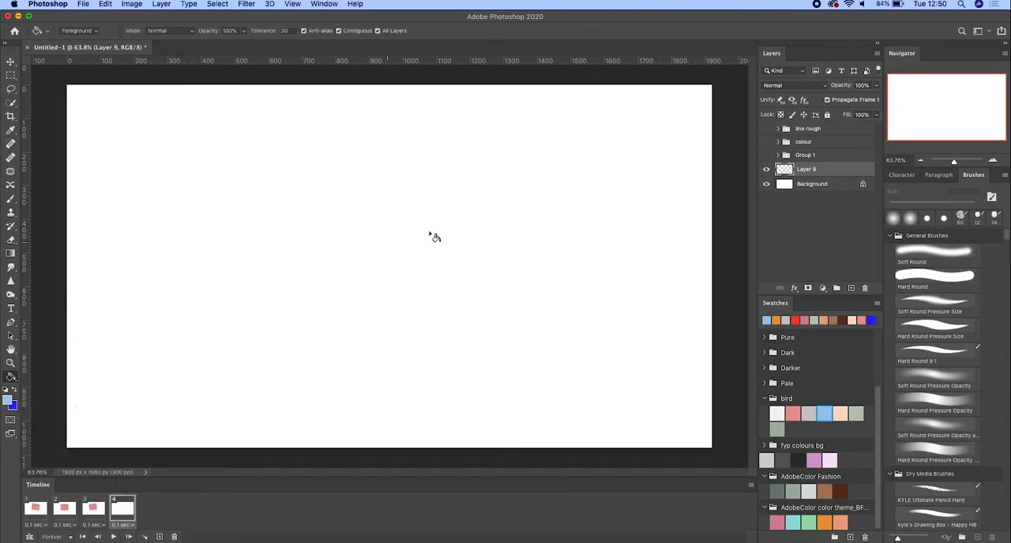
left_click(478, 240)
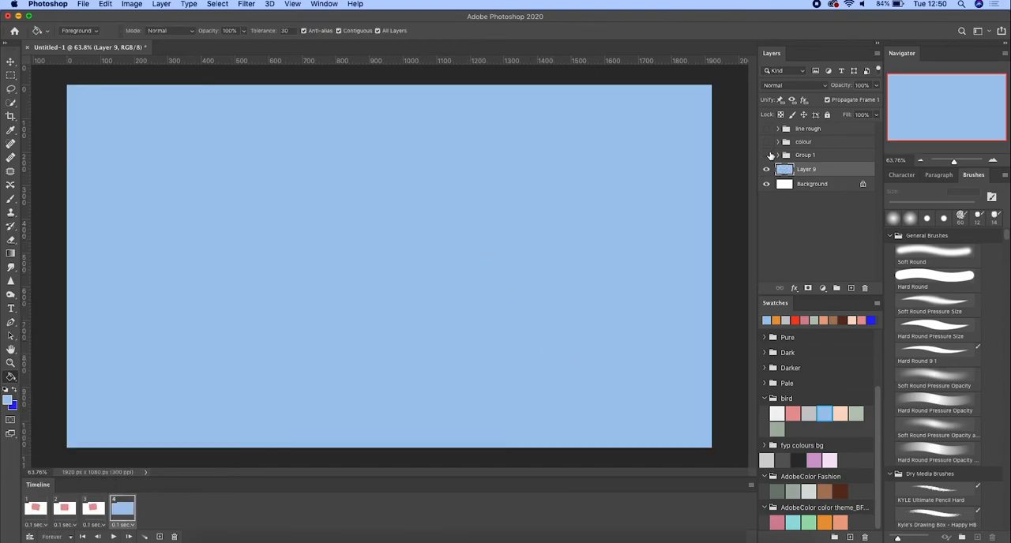
- Paint peach cloud patches across the blue layer with Custom Pencil Brush PS7 1 at 324 px
left_click(767, 143)
left_click(767, 143)
left_click_drag(1005, 237, 1004, 264)
left_click(937, 312)
left_click(840, 414)
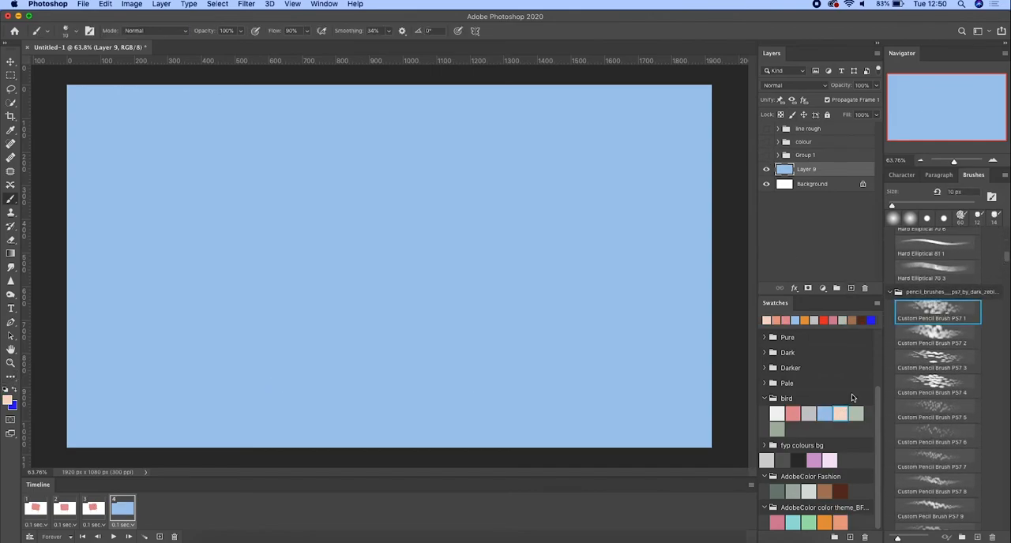
left_click_drag(929, 206, 958, 206)
left_click_drag(652, 245, 474, 407)
left_click_drag(623, 316, 553, 418)
left_click_drag(245, 304, 328, 419)
left_click_drag(119, 118, 146, 209)
left_click_drag(328, 111, 446, 201)
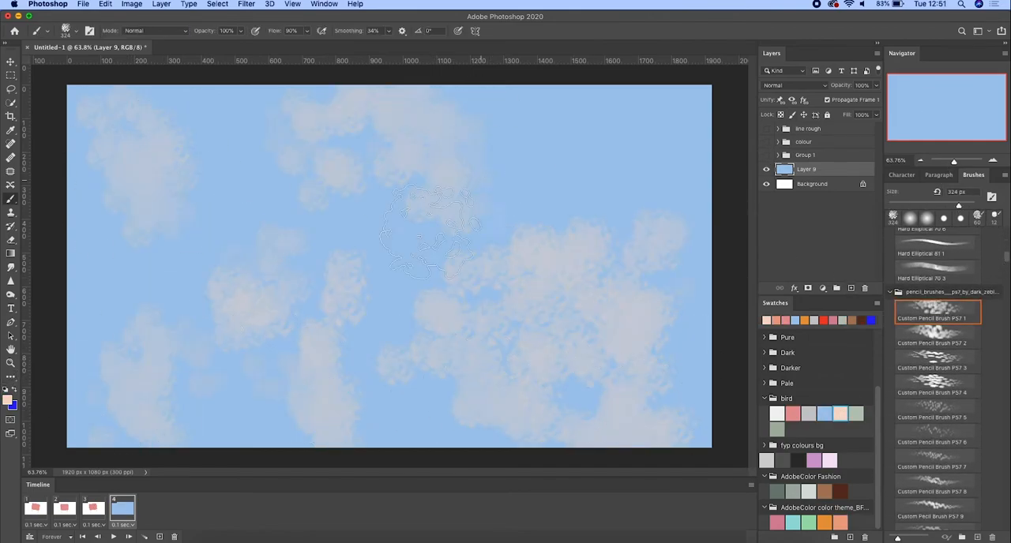
left_click_drag(612, 110, 616, 189)
- Show the colour group over the sky, make the sky layer visible in all four frames and play the animation
left_click(767, 157)
left_click(767, 156)
left_click(767, 143)
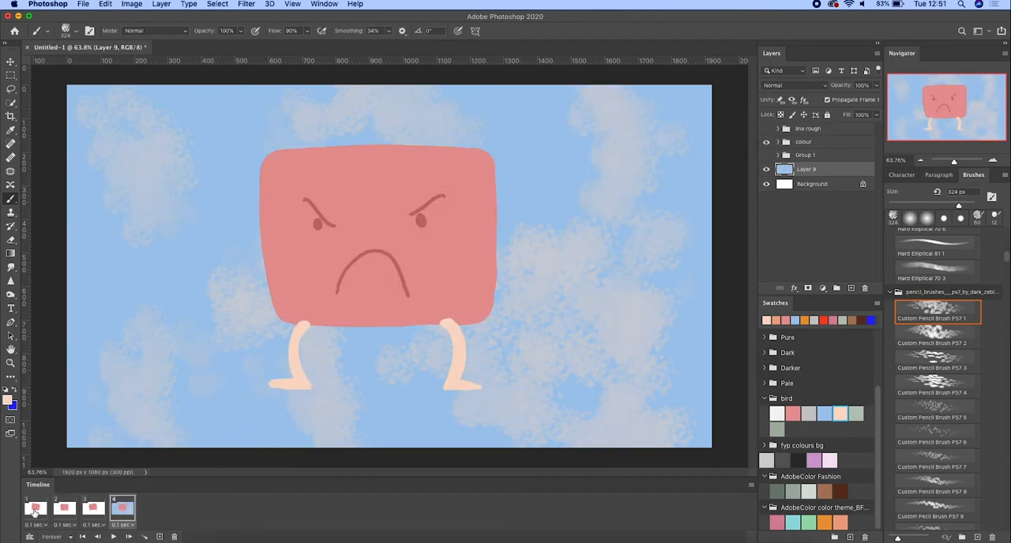
left_click(766, 170)
left_click(766, 170)
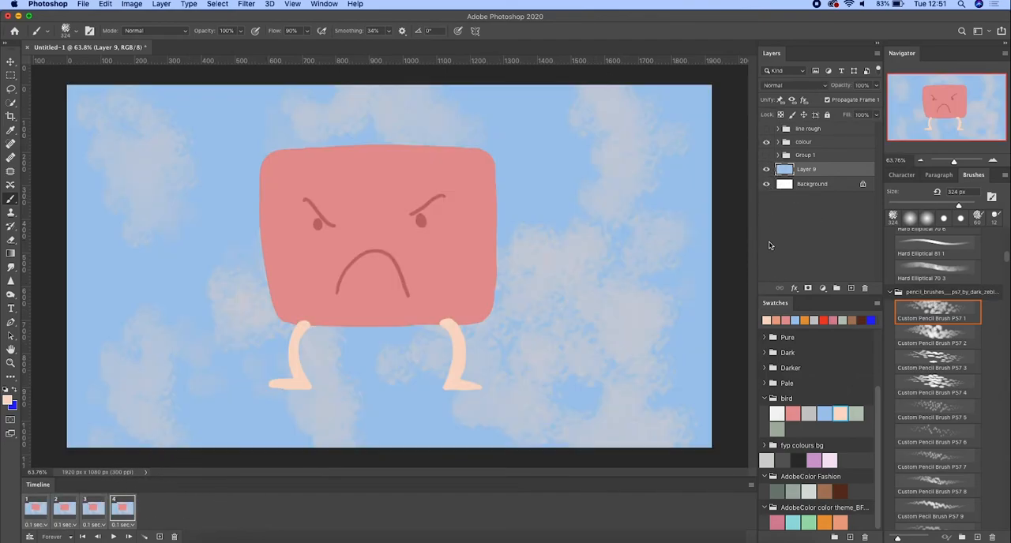
key("space")
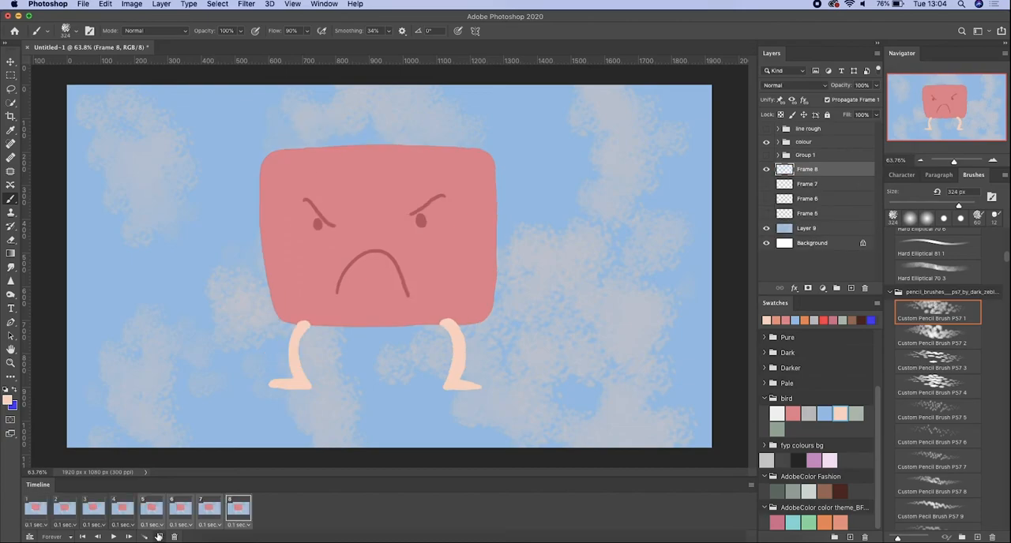
- Duplicate all four frames to extend the timeline to eight frames and look through the new frames
left_click(123, 508)
left_click(152, 508)
left_click(179, 510)
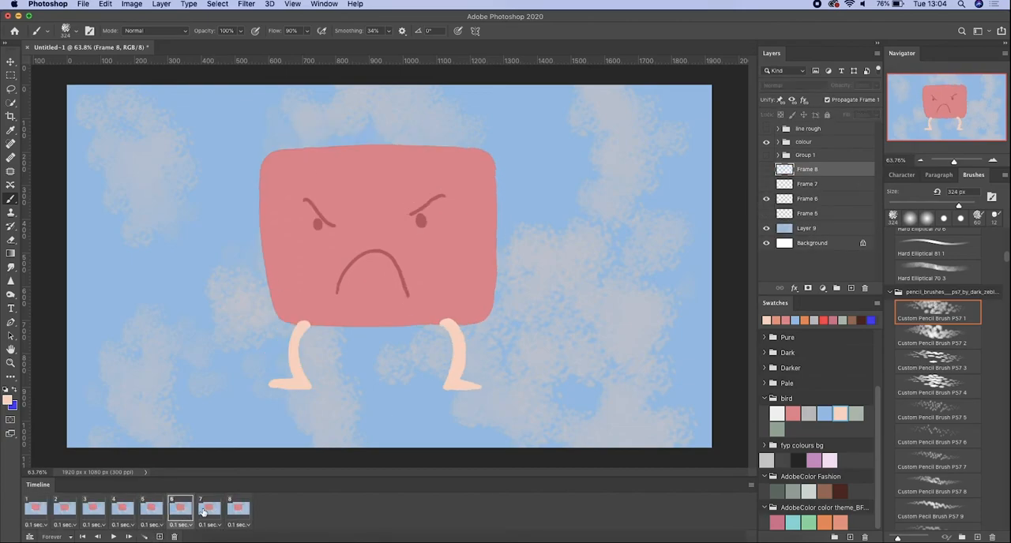
- Duplicate all eight frames to extend the timeline to sixteen frames and play the animation
left_click(209, 511)
left_click(238, 511)
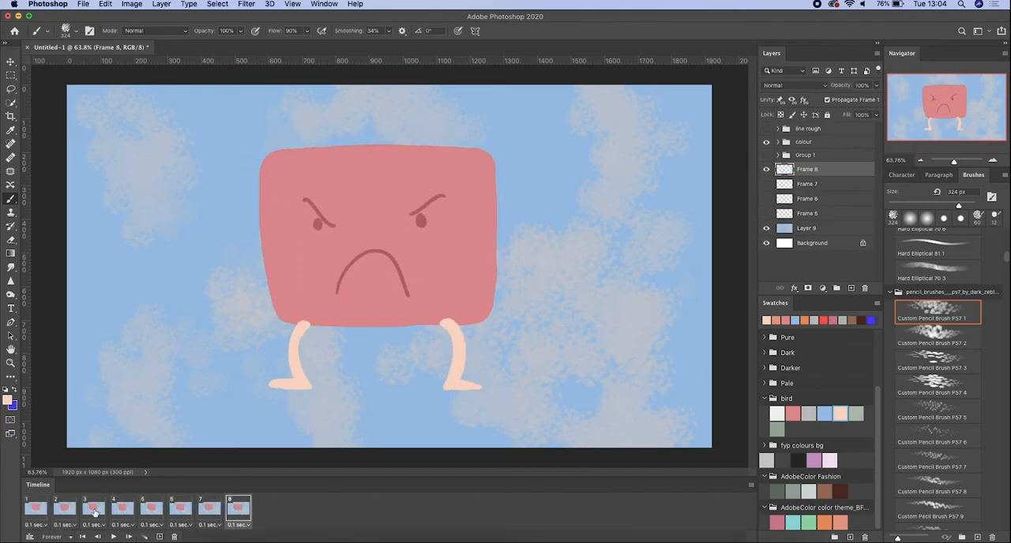
left_click(34, 509, "shift")
left_click(159, 537)
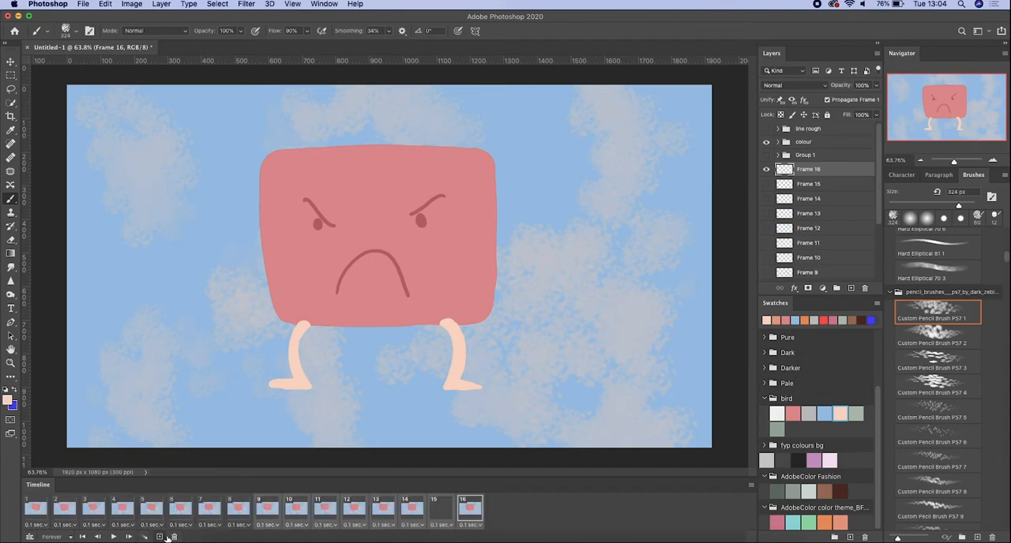
left_click(49, 520)
key("space")
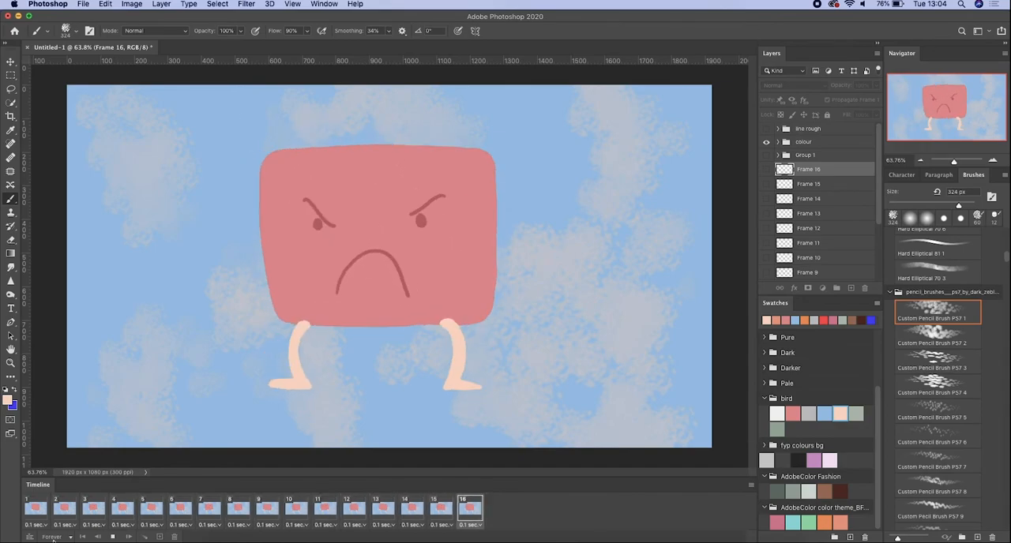
key("space")
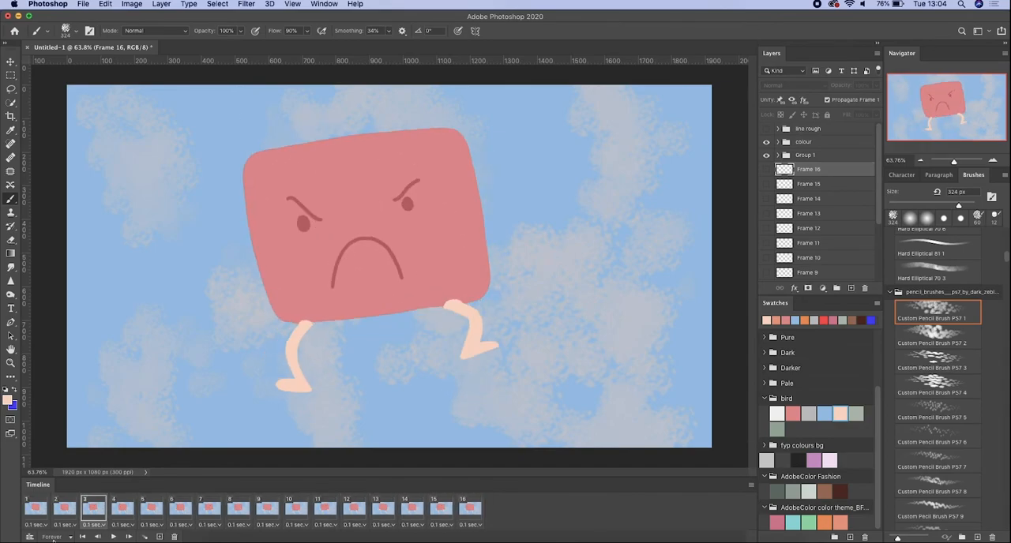
- Set up a video render of the animation named little angry dude, with the Desktop as its destination folder
left_click(88, 7)
mouse_move(195, 149)
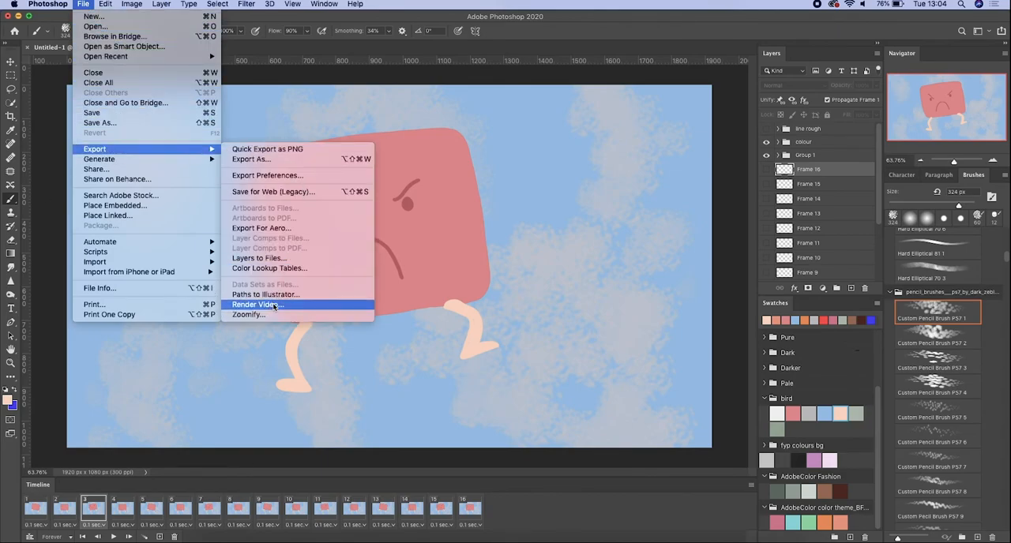
left_click(275, 306)
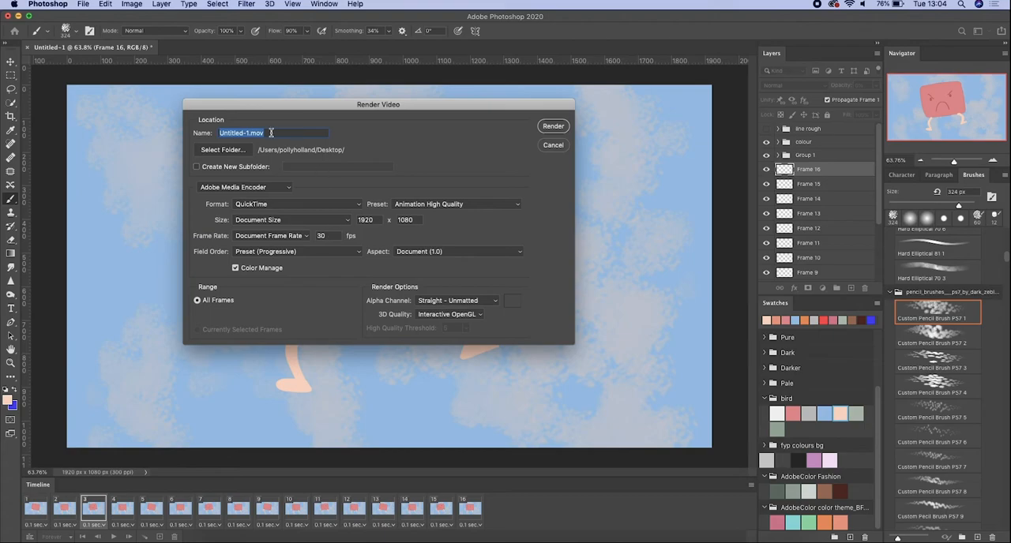
key("BackSpace")
type("little angry dude")
left_click(247, 149)
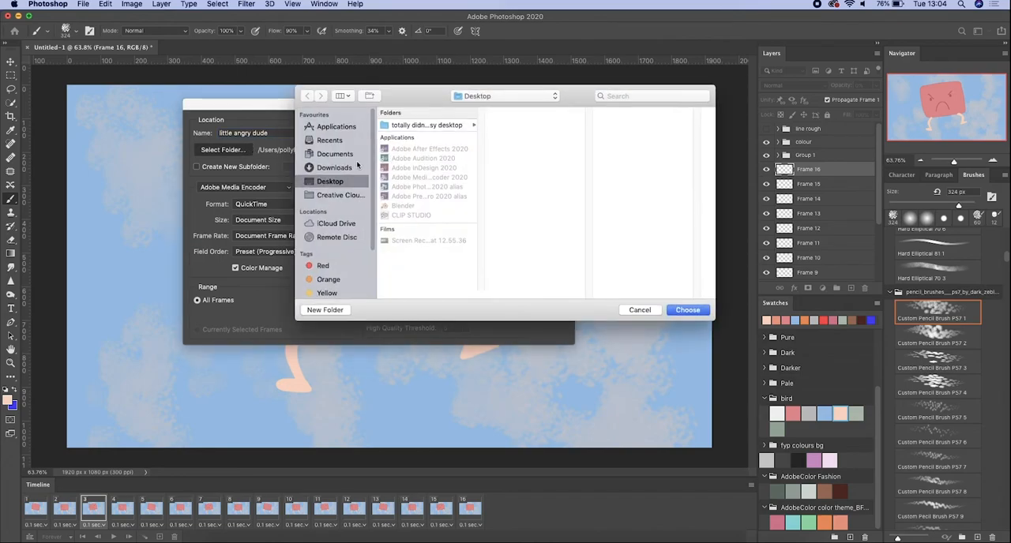
left_click(688, 310)
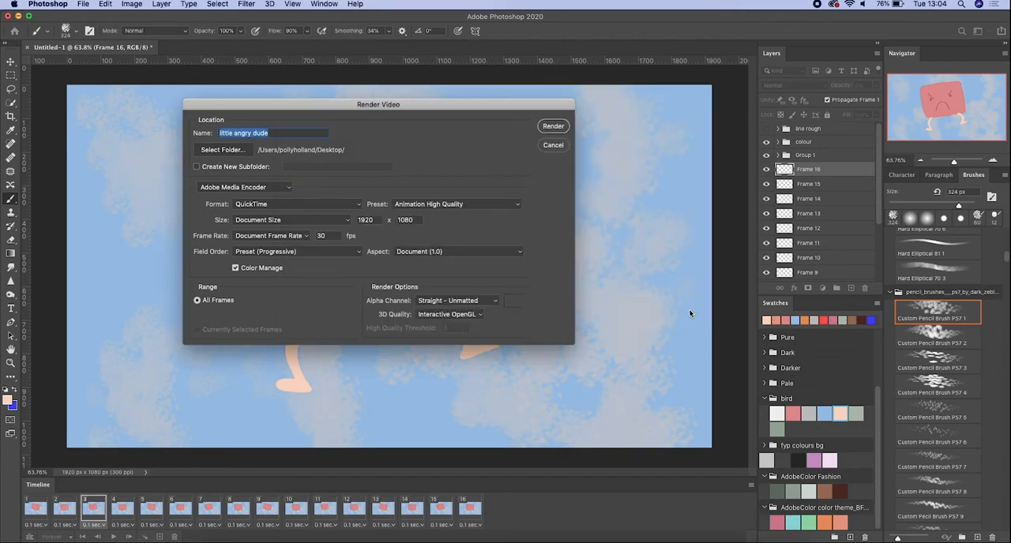
- Render the video with Adobe Media Encoder in QuickTime format, keeping the Animation High Quality preset
left_click(286, 185)
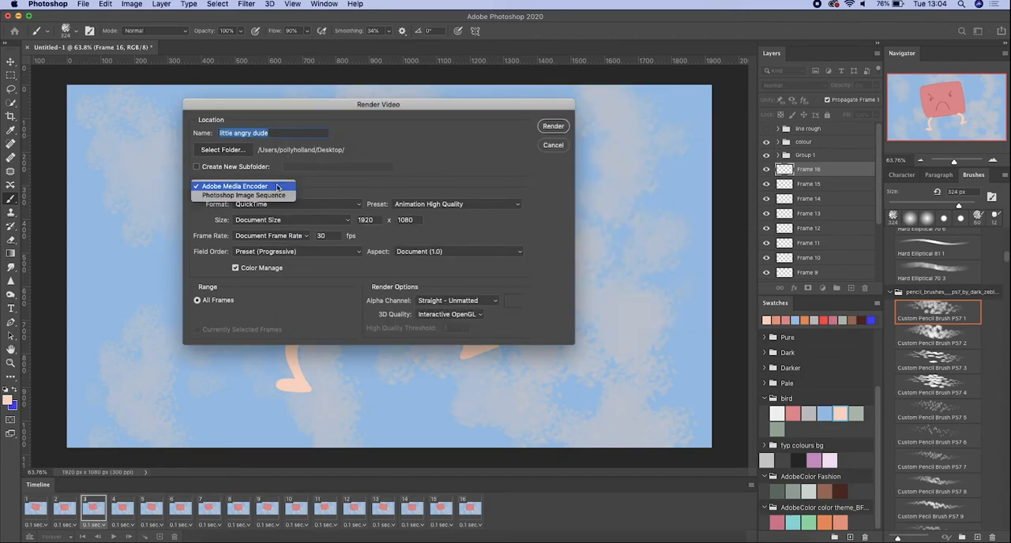
left_click(280, 186)
left_click(357, 203)
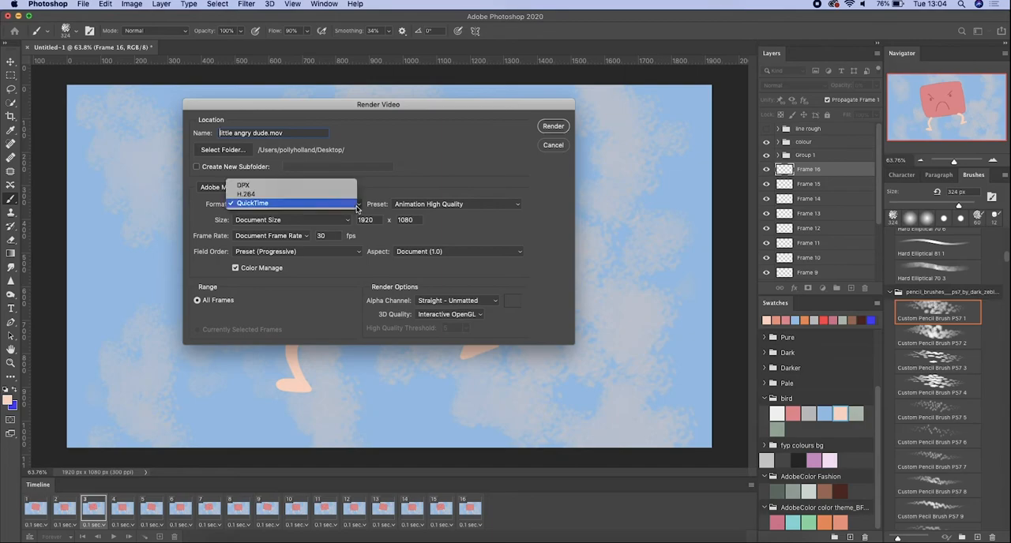
left_click(347, 203)
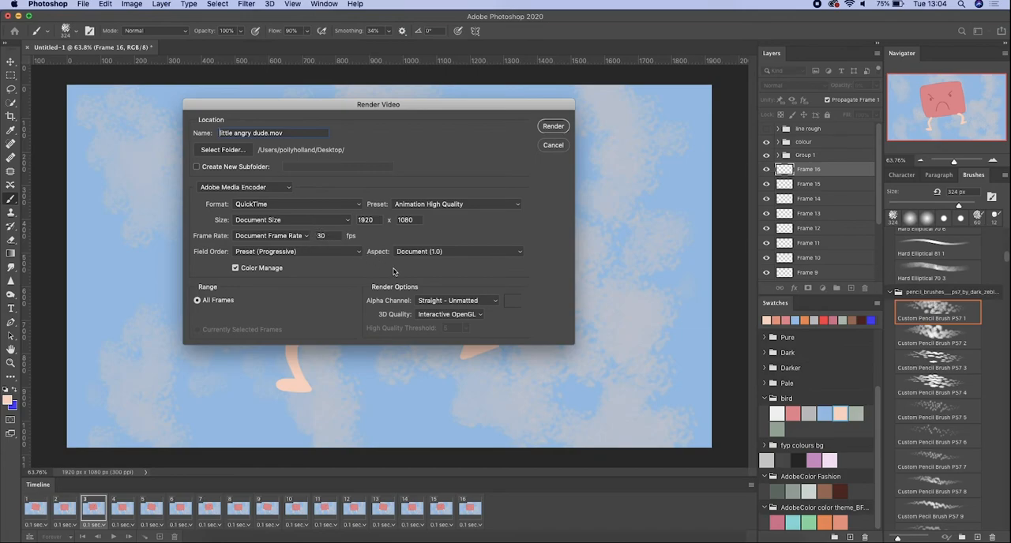
left_click(558, 127)
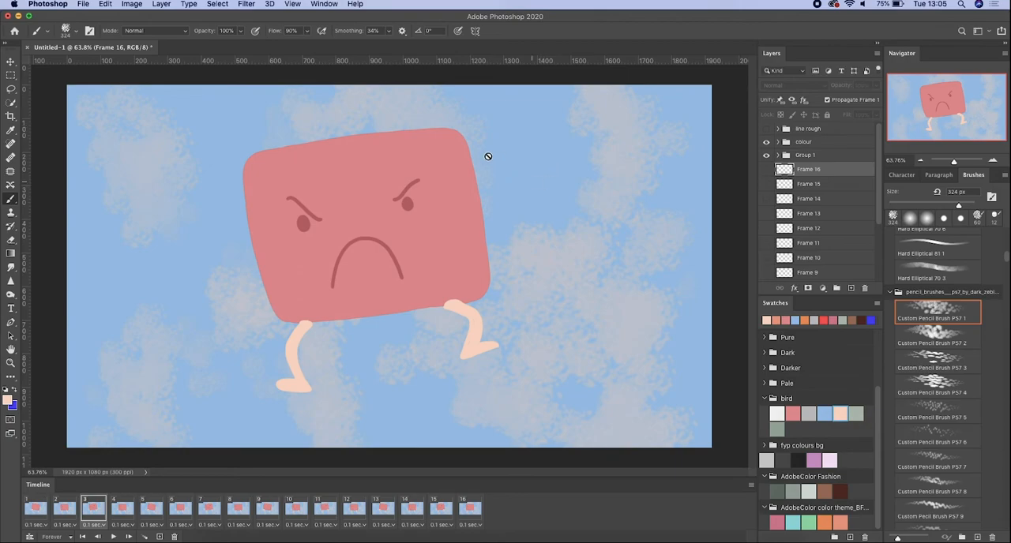
- Move little angry dude.mov to the middle of the desktop and open it full screen in QuickTime Player
left_click(18, 16)
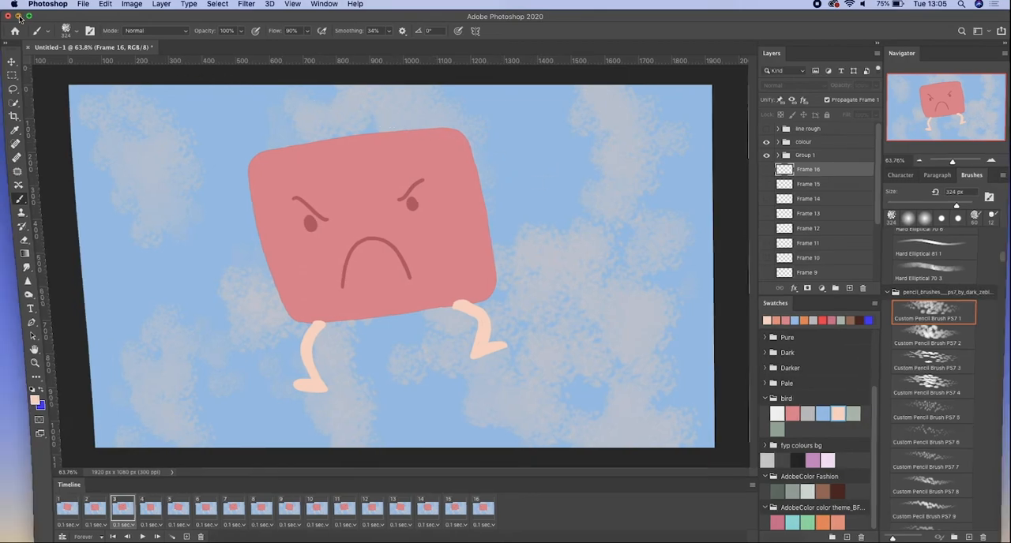
left_click_drag(982, 97, 515, 265)
double_click(518, 265)
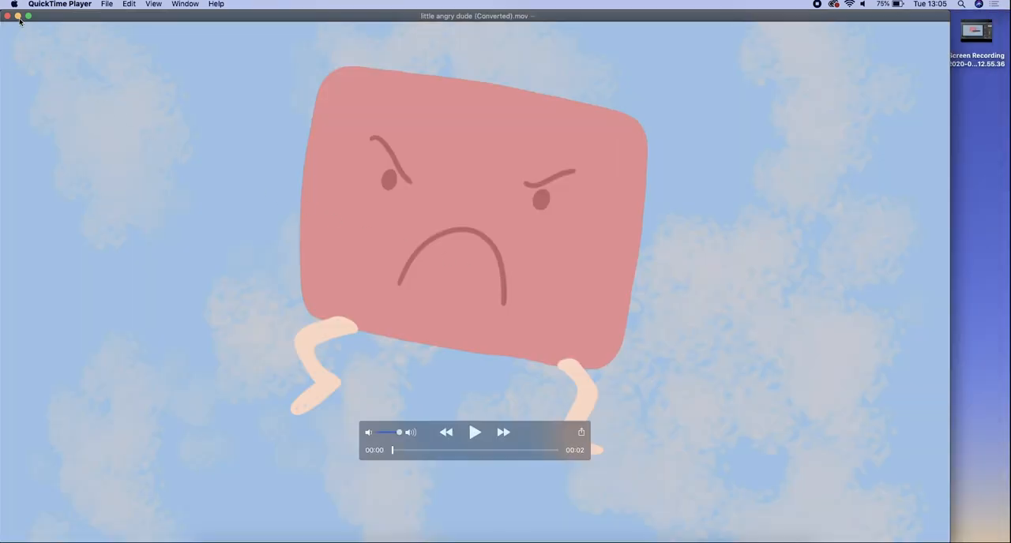
left_click(28, 16)
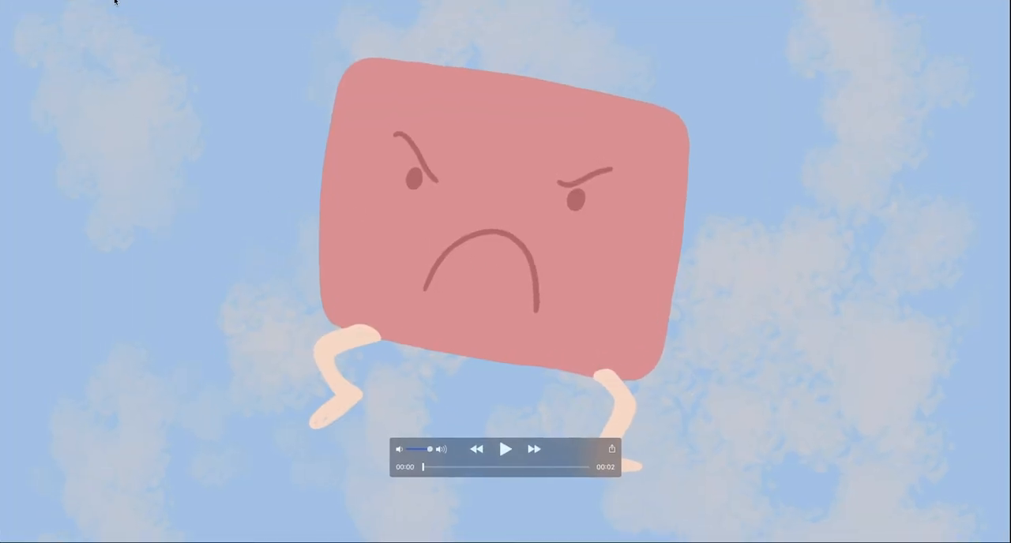
- Turn on looping for the video, watch it play and move the playback controls lower, clear of the character
left_click(154, 4)
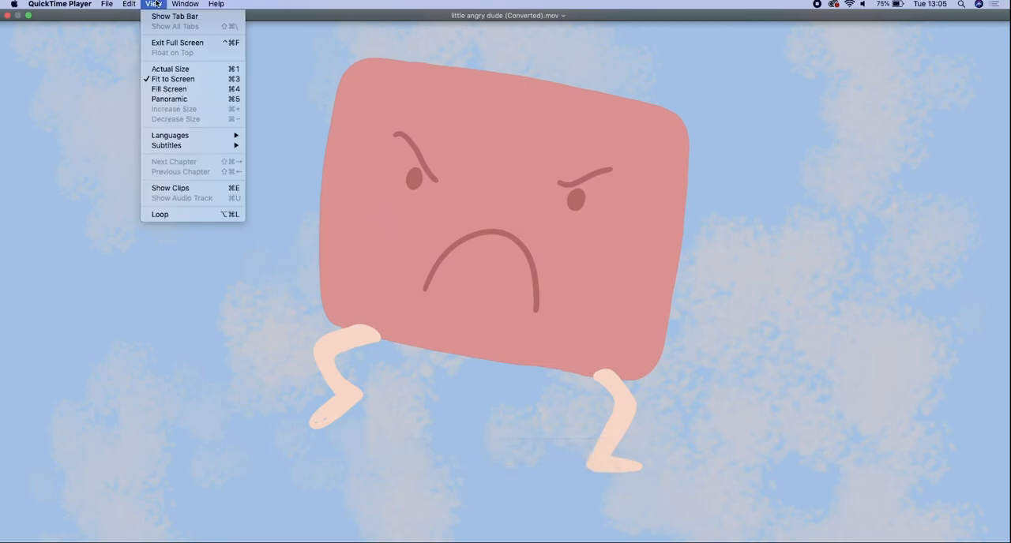
left_click(189, 214)
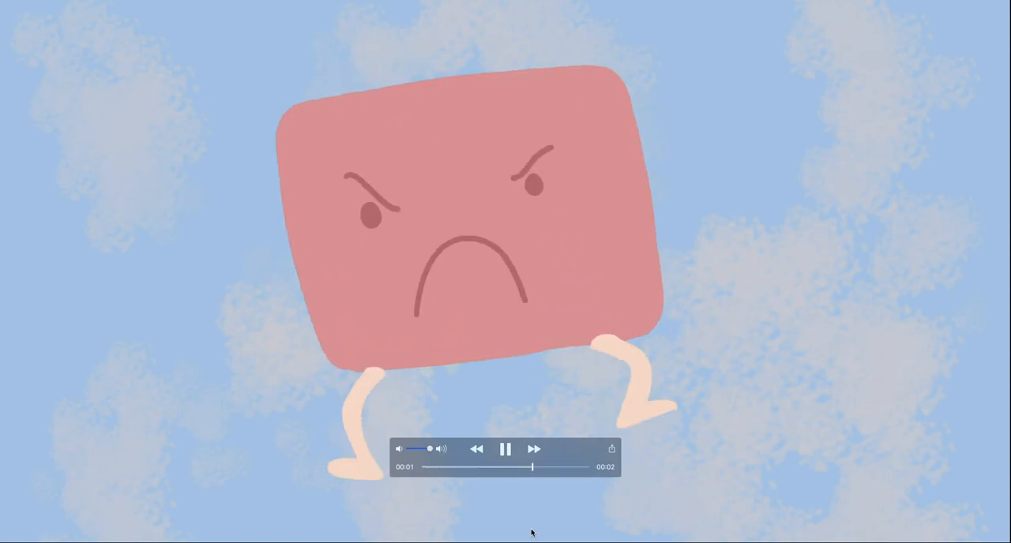
left_click_drag(549, 453, 536, 517)
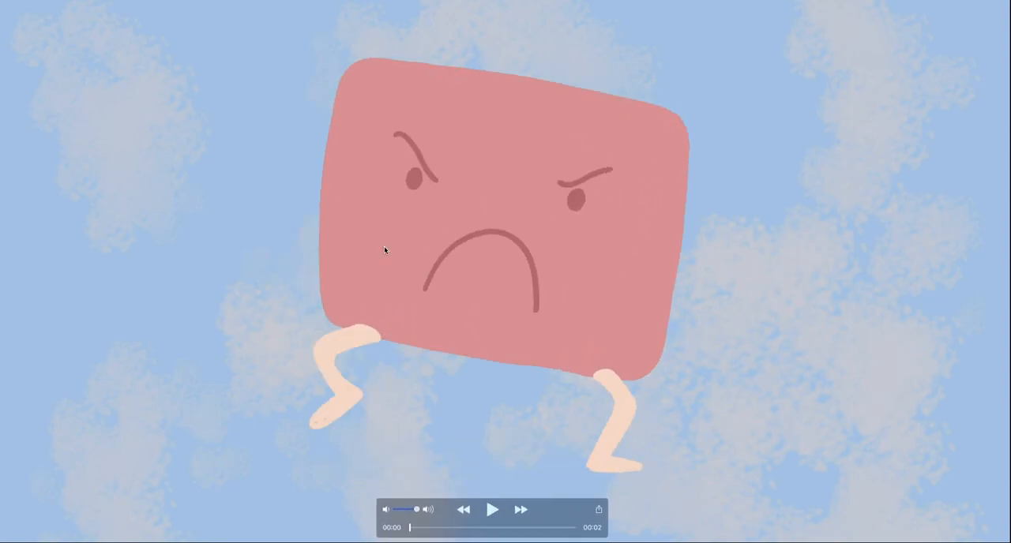
- Close the video and save the converted copy to the Desktop as little angry dude (Converted)
mouse_move(27, 2)
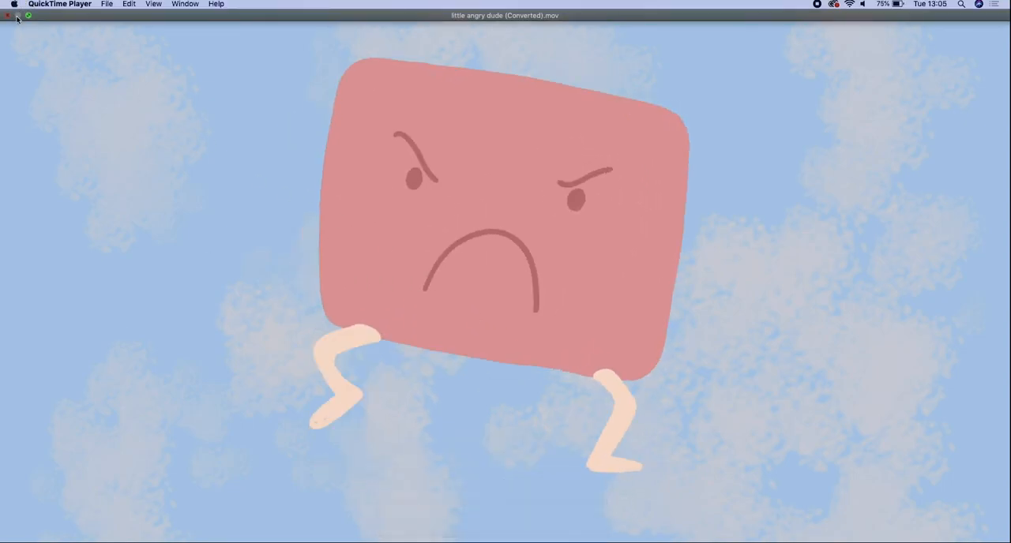
key("super+w")
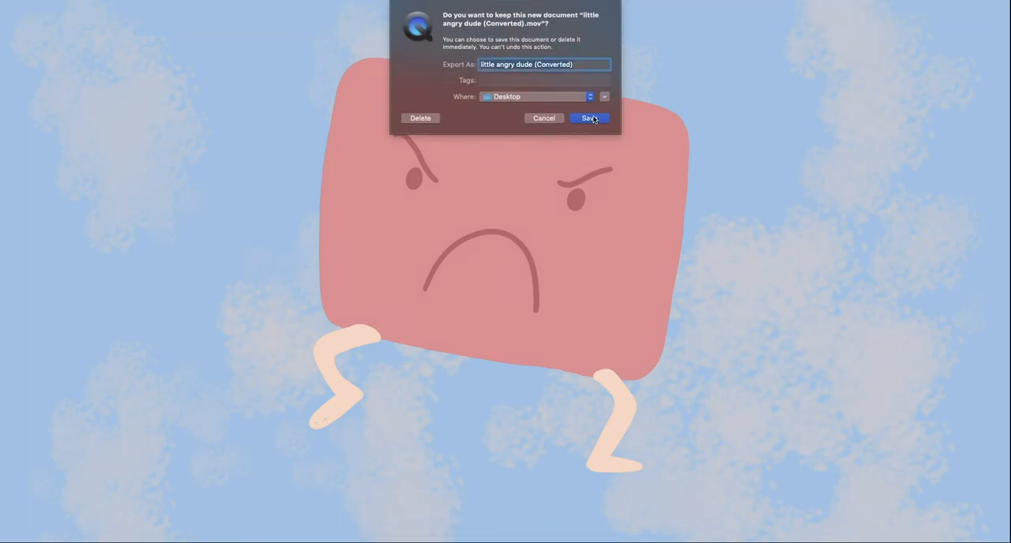
left_click(597, 119)
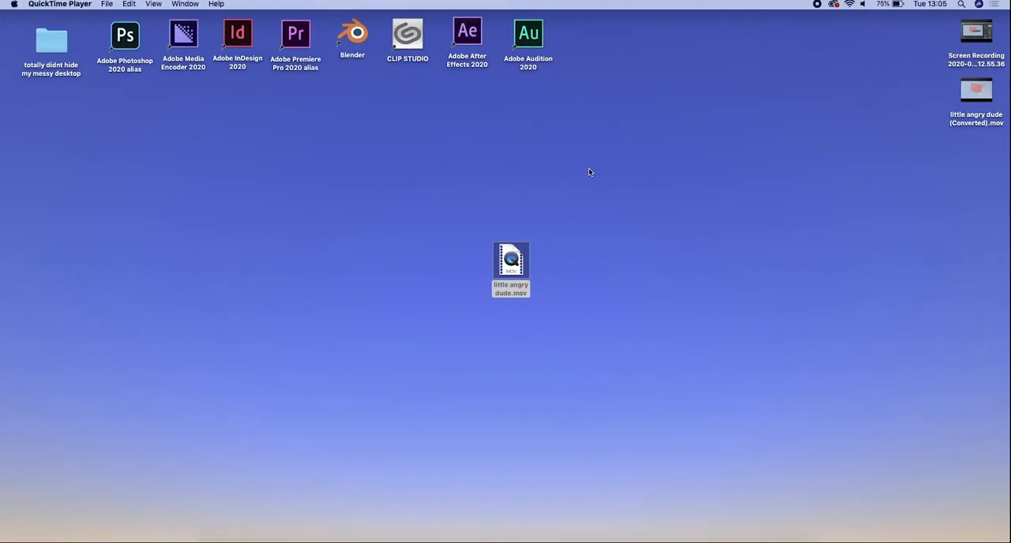
- Move little angry dude (Converted).mov toward the middle of the desktop, open it and play it
left_click_drag(989, 101, 635, 204)
double_click(634, 203)
left_click(502, 427)
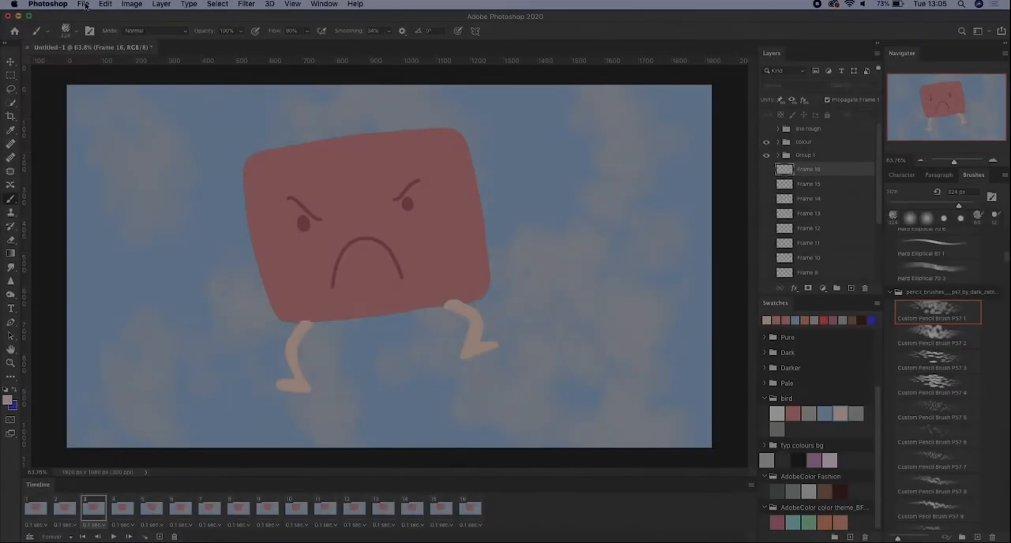
- Save the Photoshop document to the Desktop as little angry dude.psd, keeping layers and the embedded color profile
left_click(83, 4)
left_click(99, 123)
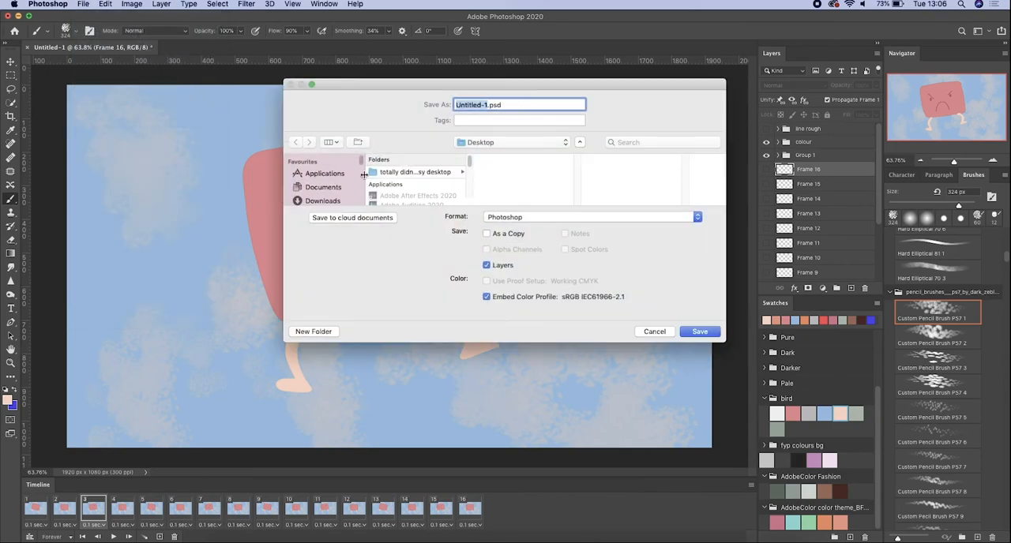
type("little angry dude")
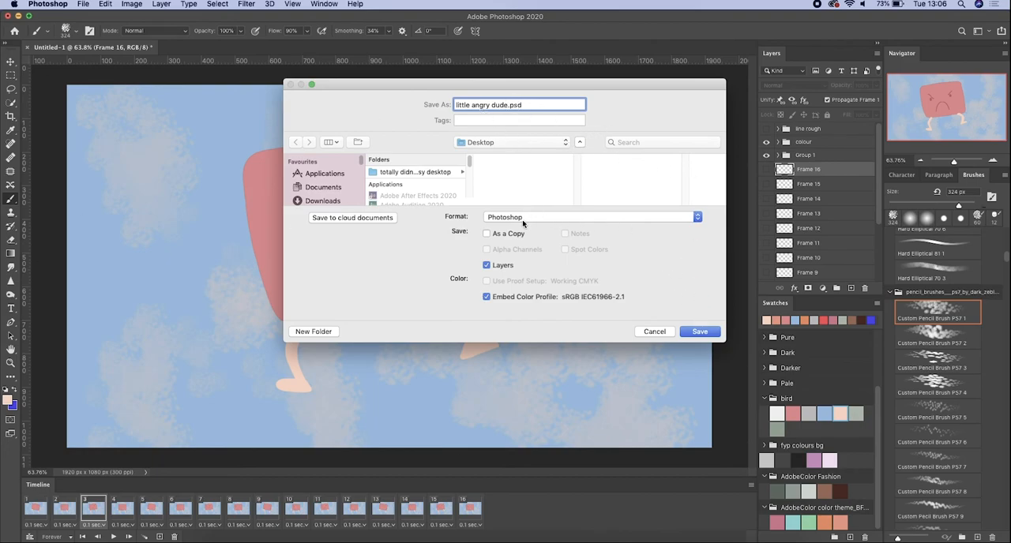
left_click(702, 332)
left_click(508, 192)
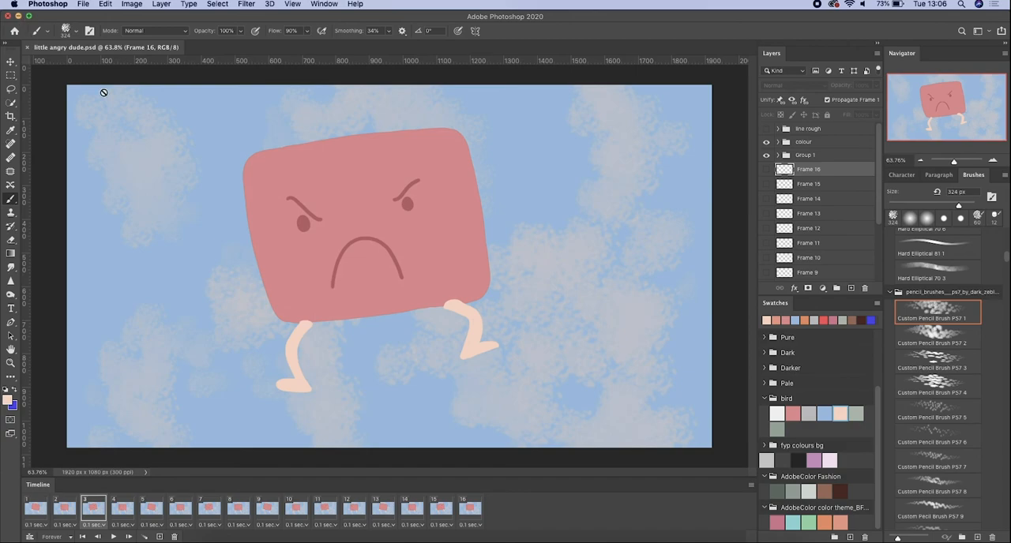
- Minimize the Photoshop window, move little angry dude.psd toward the middle of the desktop and open it from there
left_click(19, 16)
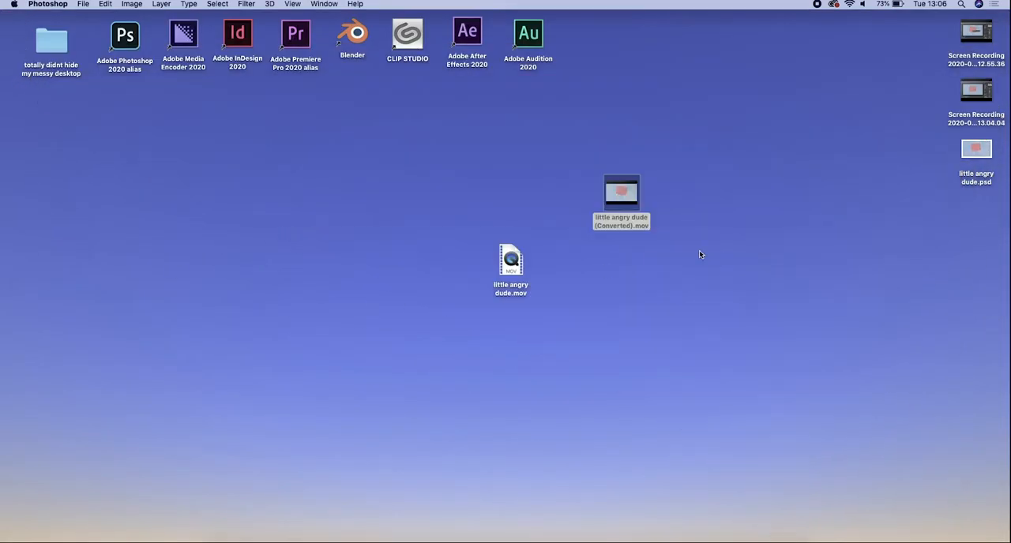
left_click_drag(990, 163, 752, 289)
double_click(748, 282)
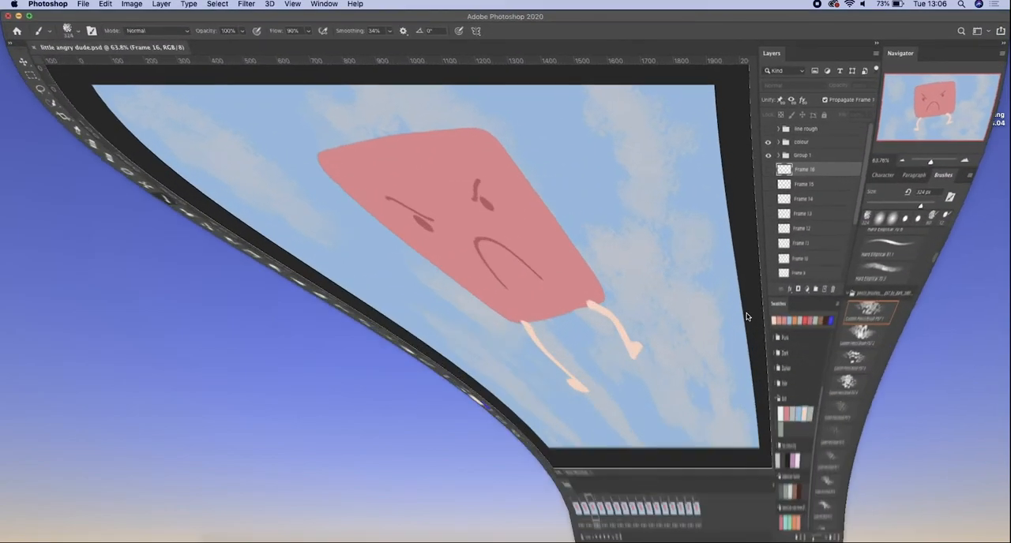